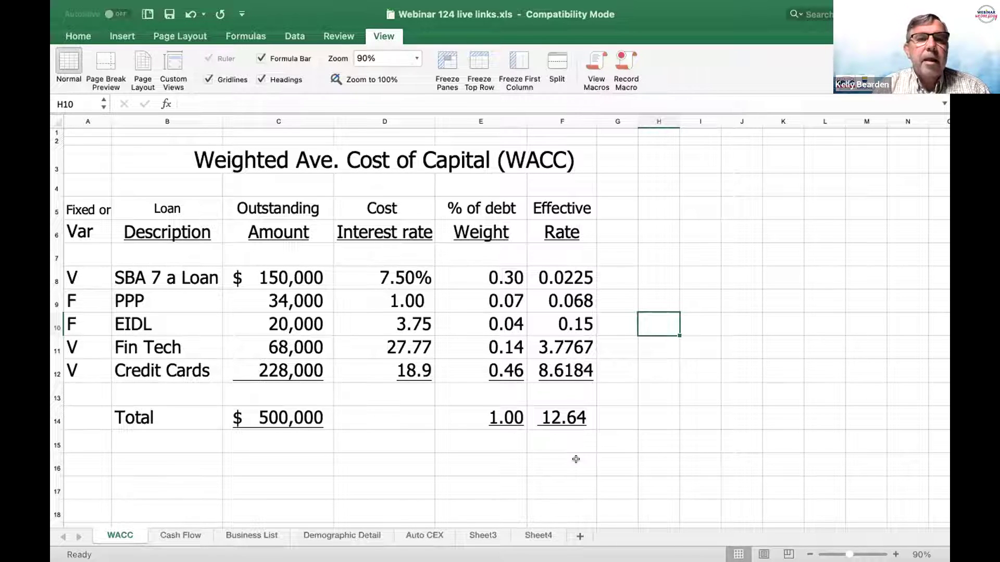
# - Inspect the SBA 7 a Loan's interest rate, debt weight and effective rate formulas, along with the total outstanding amount
pyautogui.click(401, 278)
pyautogui.click(508, 278)
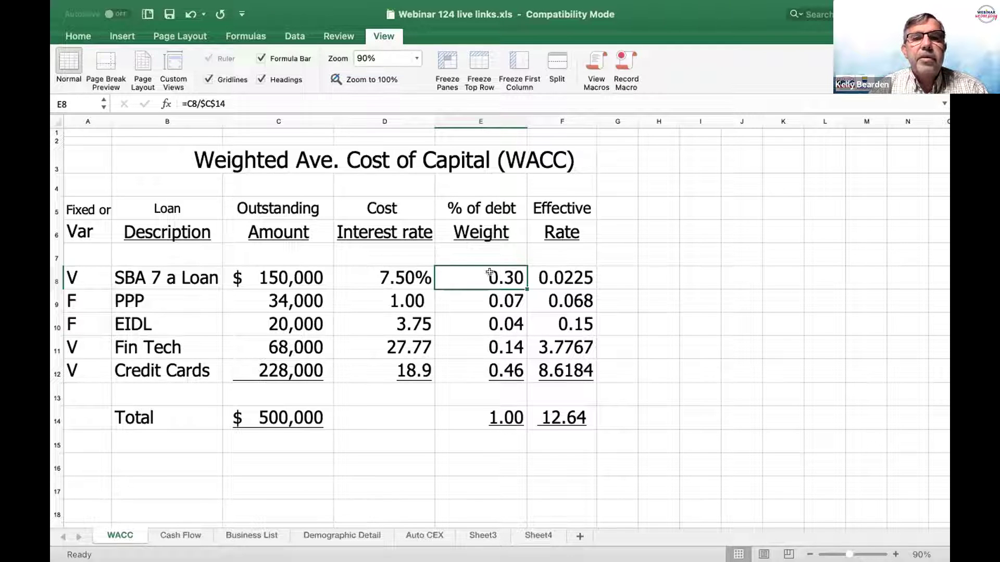
pyautogui.click(284, 416)
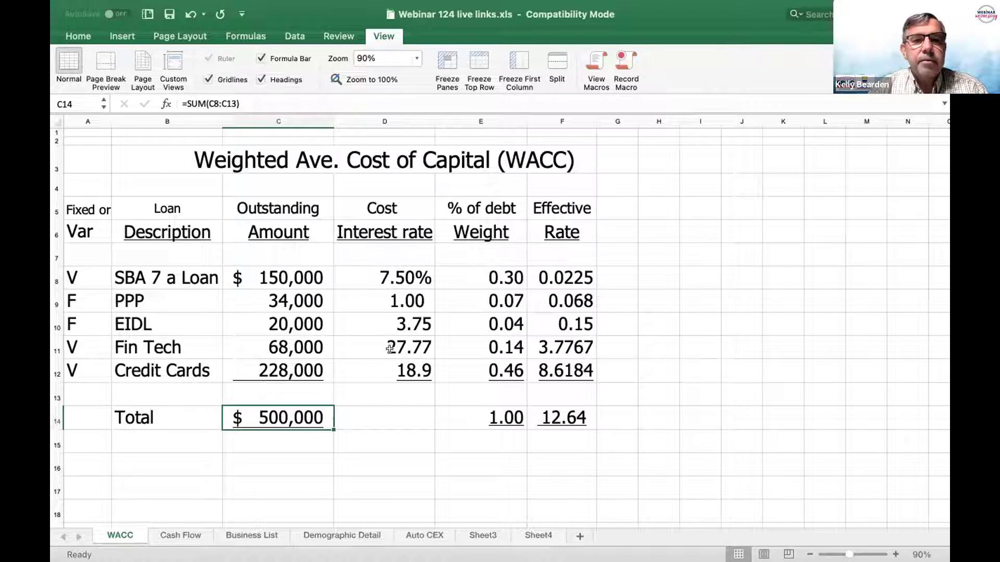
pyautogui.click(487, 279)
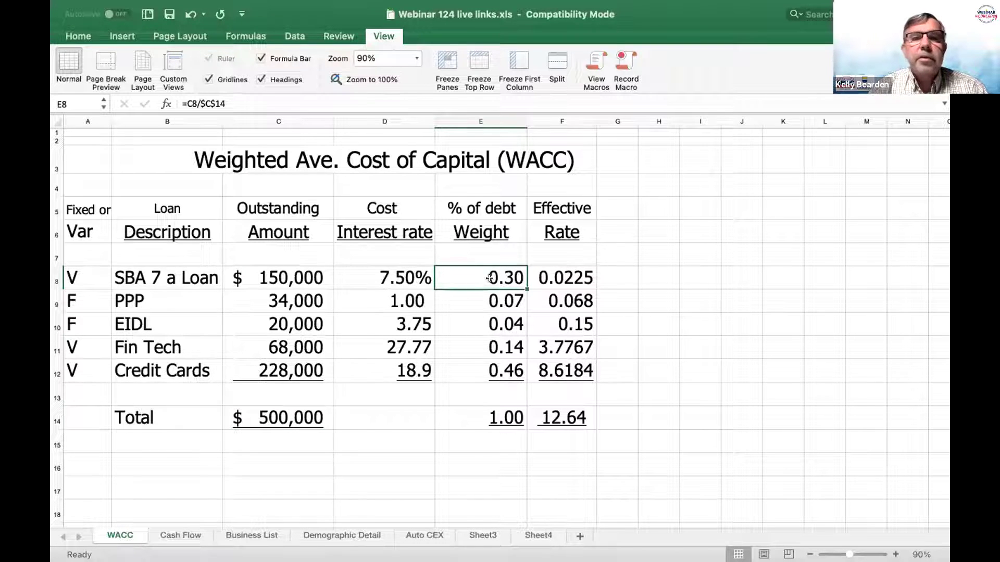
pyautogui.click(558, 274)
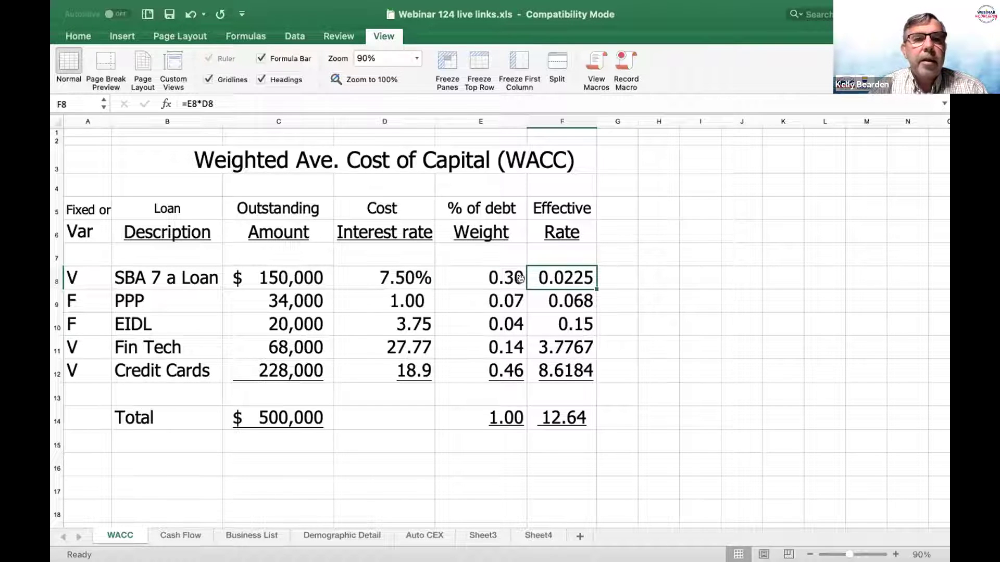
# - Inspect the PPP loan's outstanding amount and the formulas behind its debt weight and effective rate
pyautogui.click(294, 295)
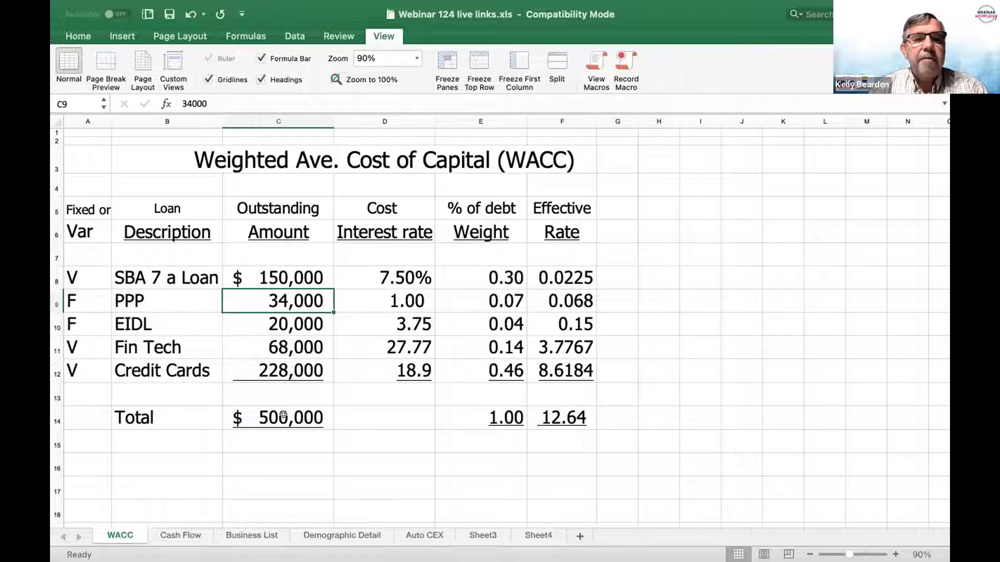
pyautogui.click(501, 295)
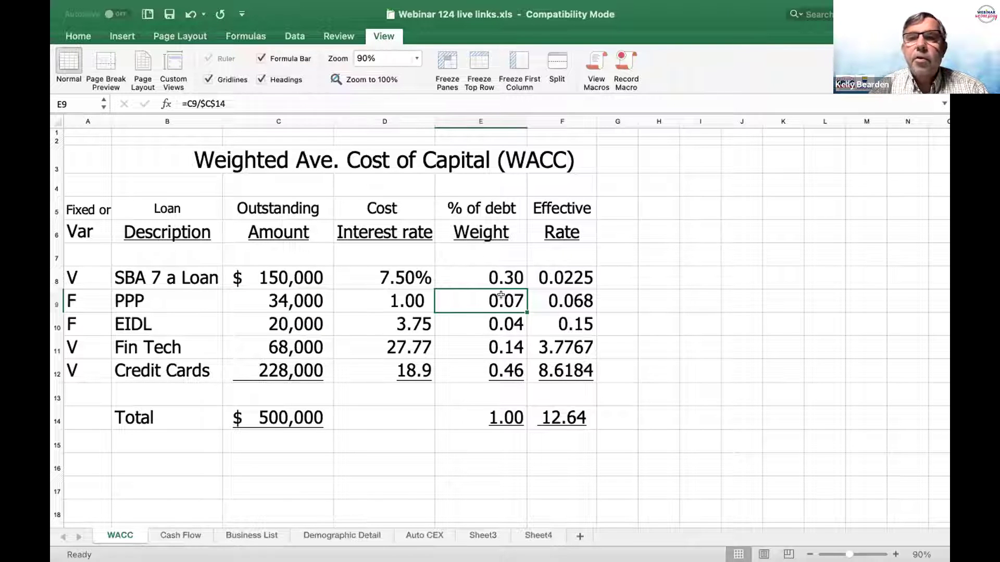
pyautogui.click(564, 296)
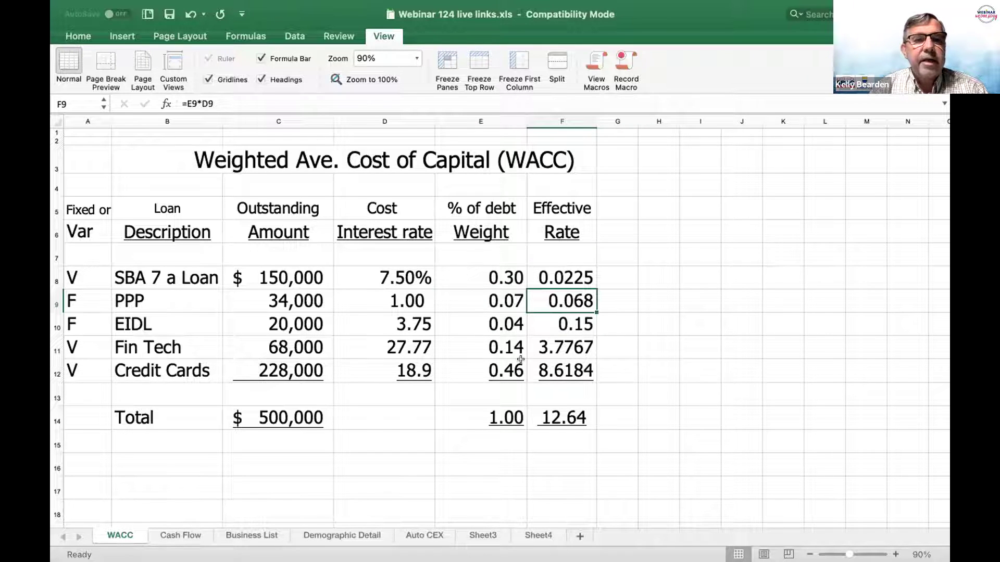
# - Inspect the Credit Cards amount, weight and effective rate against the total debt and the total effective rate
pyautogui.click(286, 361)
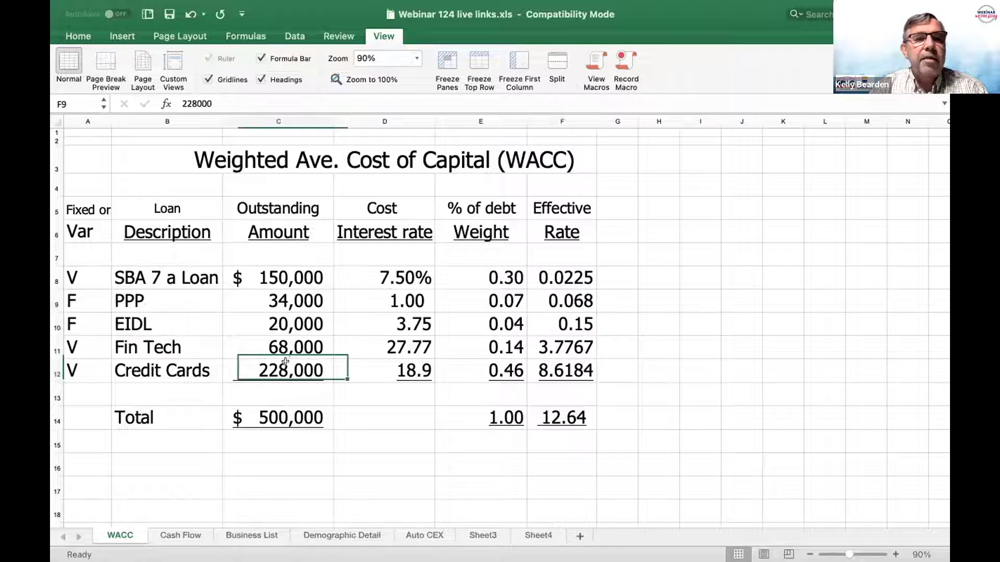
pyautogui.click(283, 417)
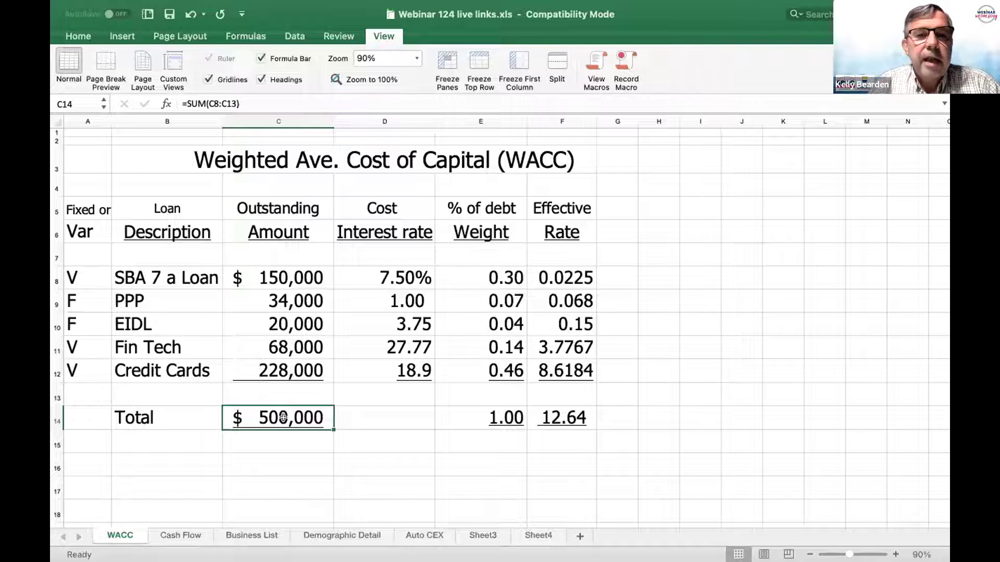
pyautogui.click(508, 369)
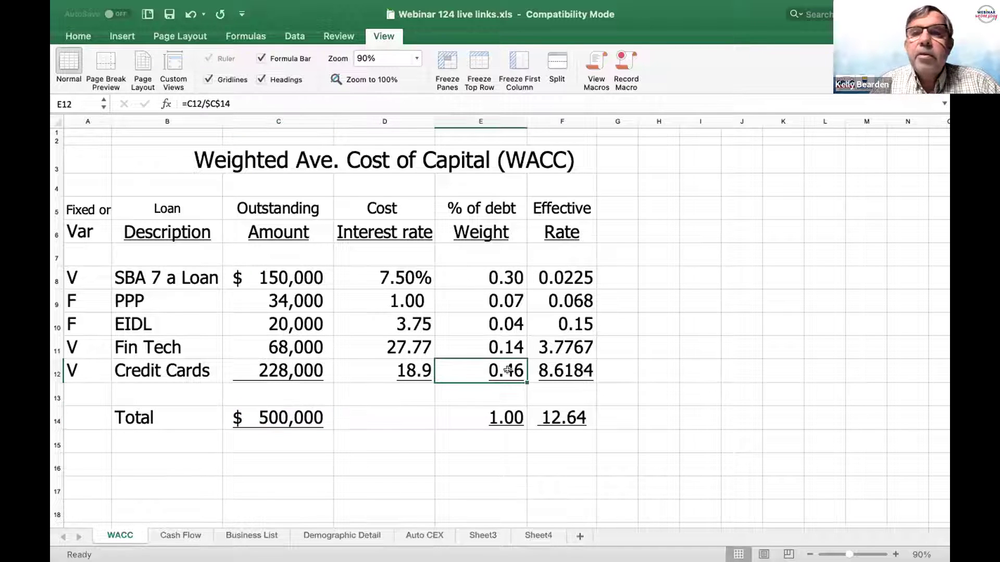
pyautogui.click(569, 370)
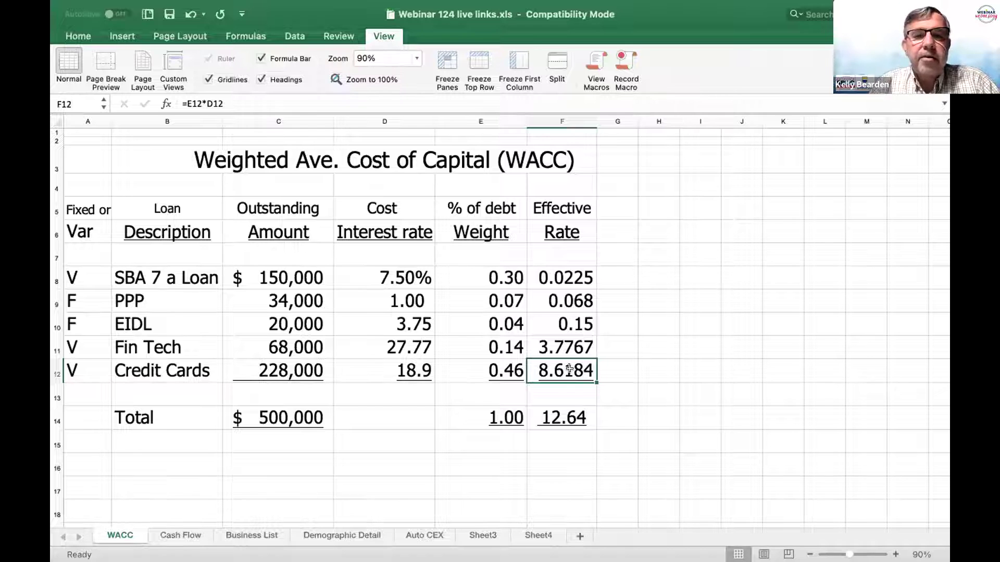
pyautogui.click(564, 407)
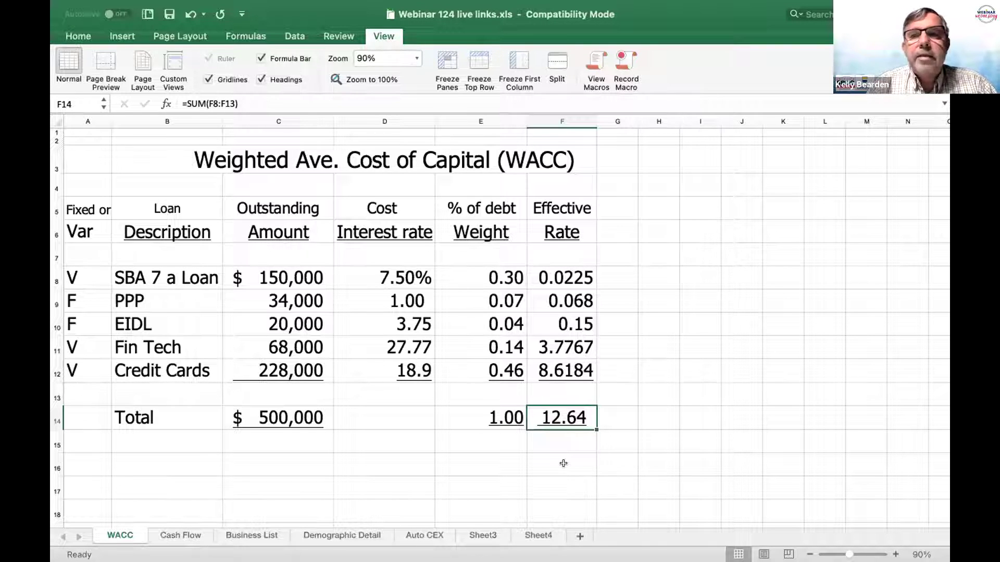
# - Set the Credit Cards outstanding amount in C12 to 28000
pyautogui.click(299, 370)
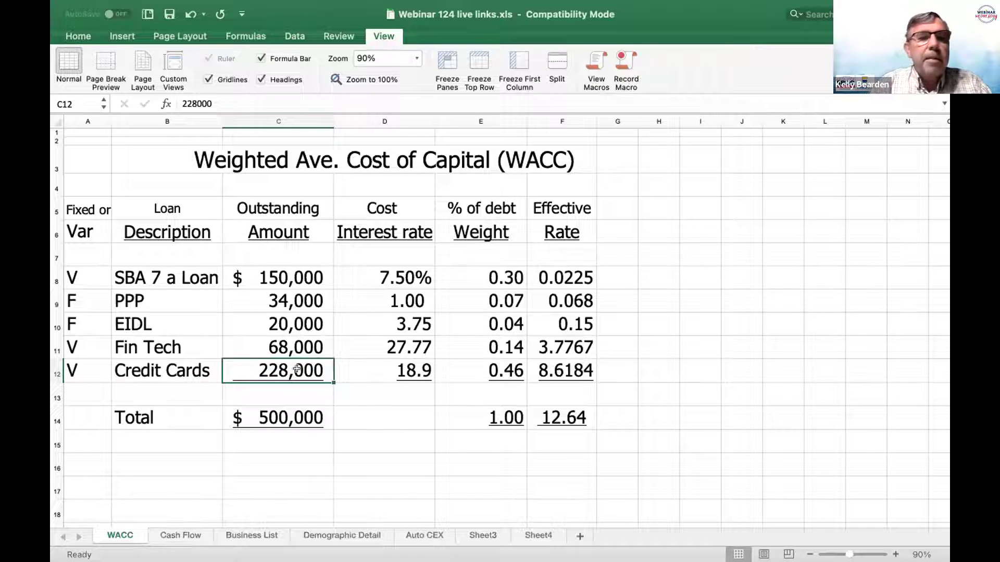
pyautogui.click(187, 103)
pyautogui.press('BackSpace')
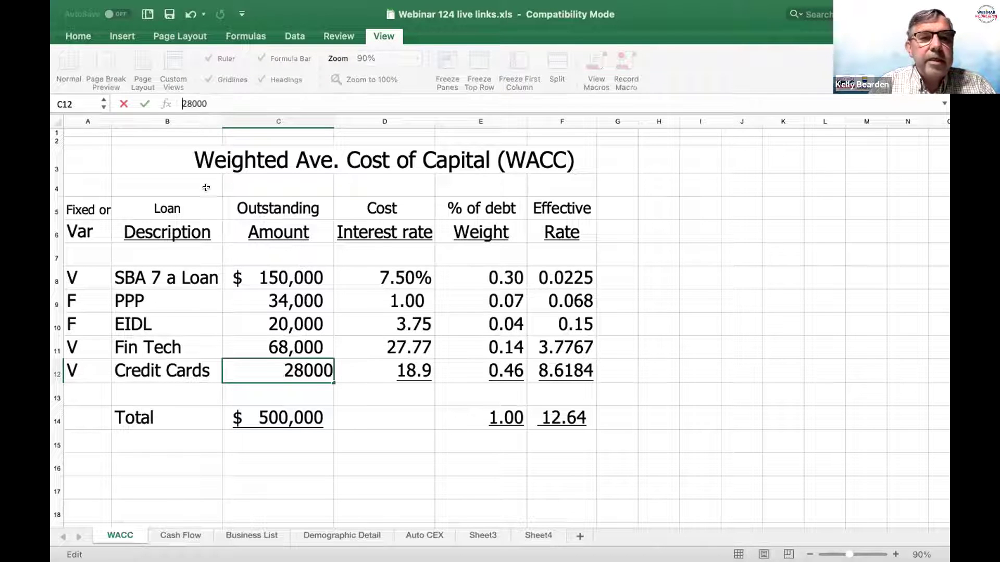
pyautogui.click(293, 457)
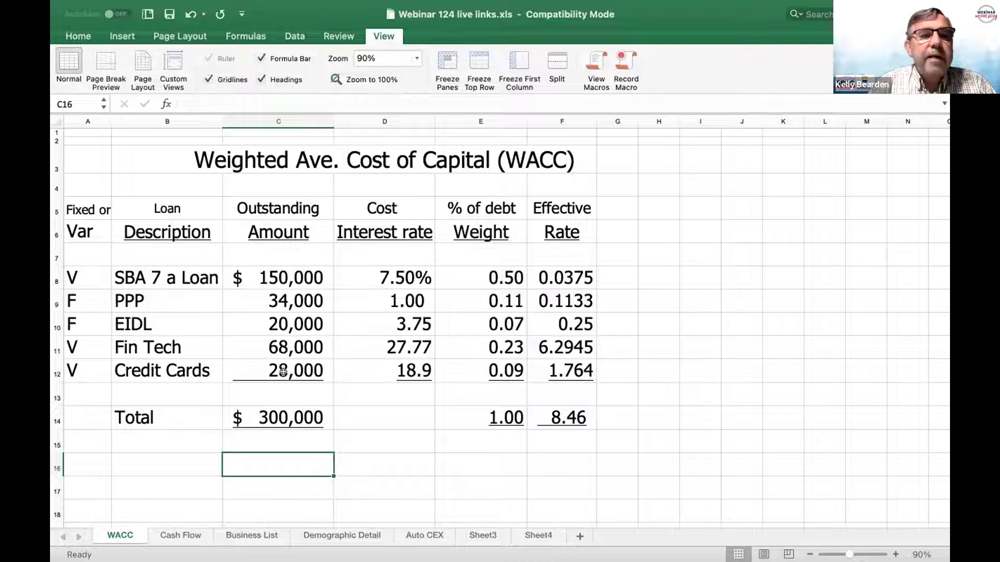
# - Set the EIDL outstanding amount in C10 to 220000
pyautogui.click(278, 319)
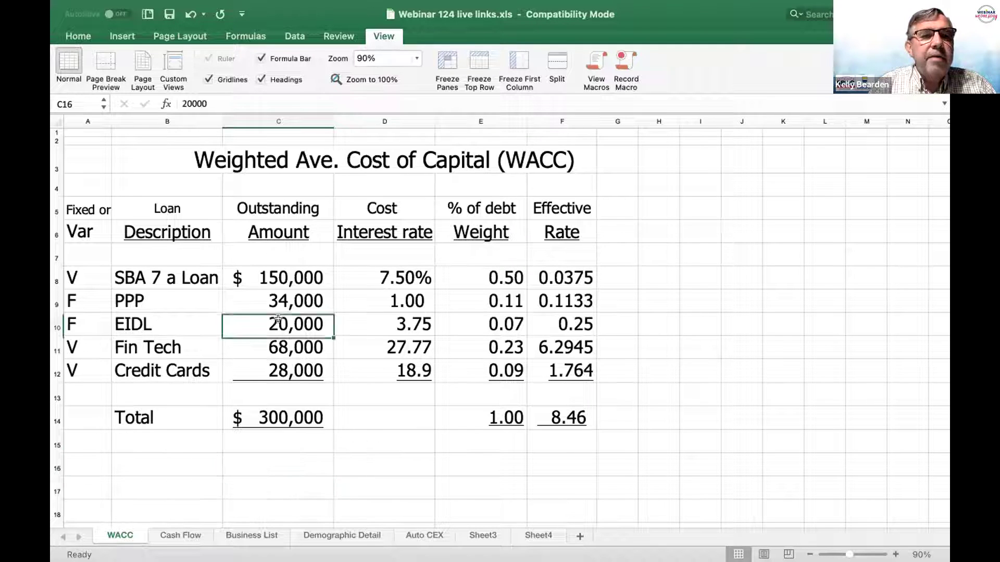
pyautogui.click(179, 103)
pyautogui.write('2')
pyautogui.press('Return')
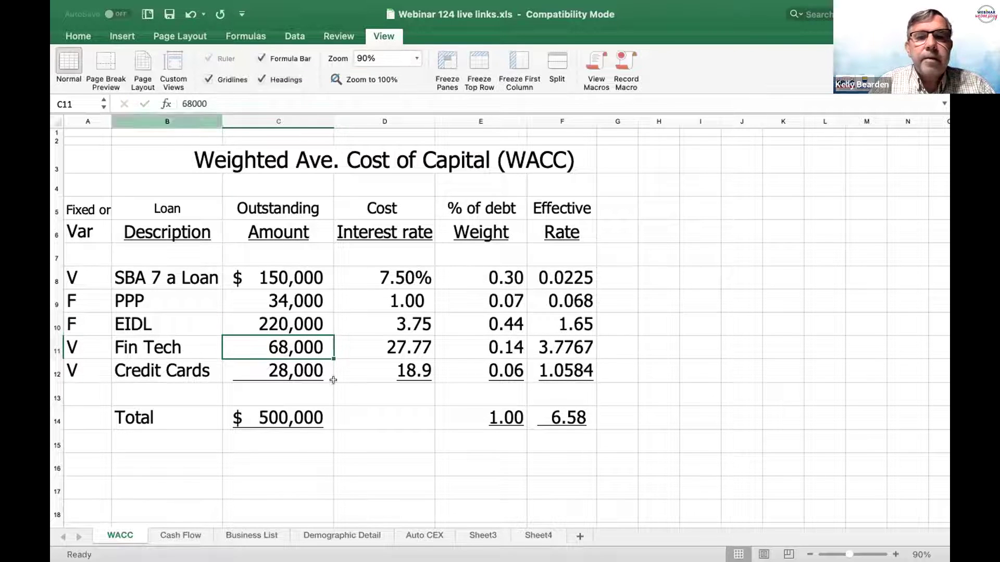
pyautogui.click(360, 492)
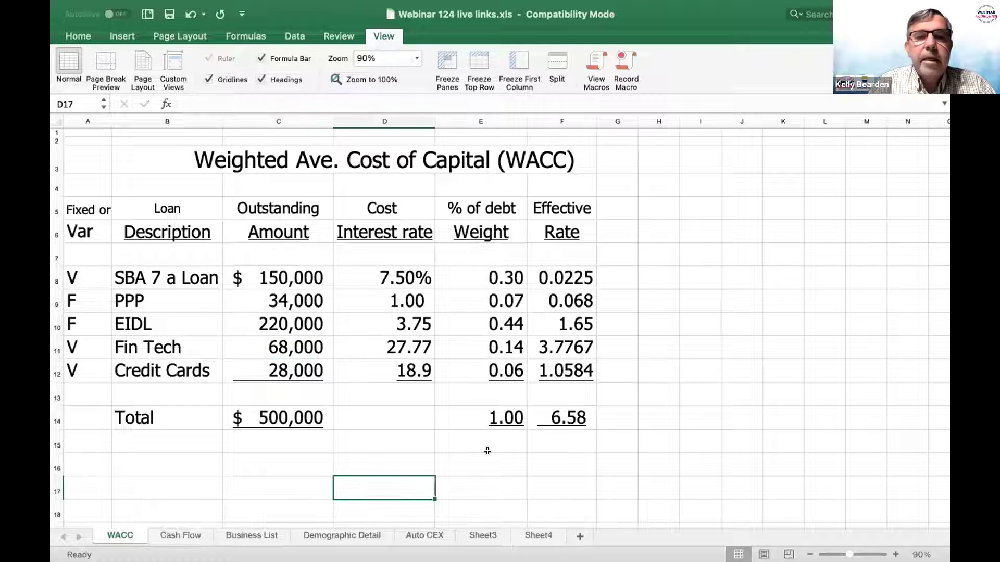
# - Review the EIDL amount, weight, interest rate and effective rate, and their effect on the total effective rate
pyautogui.click(558, 417)
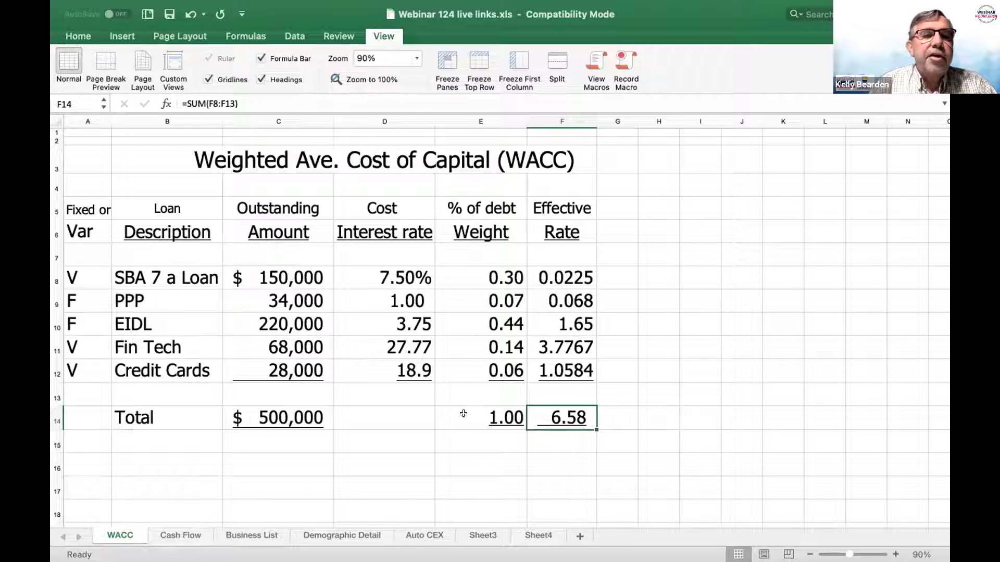
pyautogui.click(287, 323)
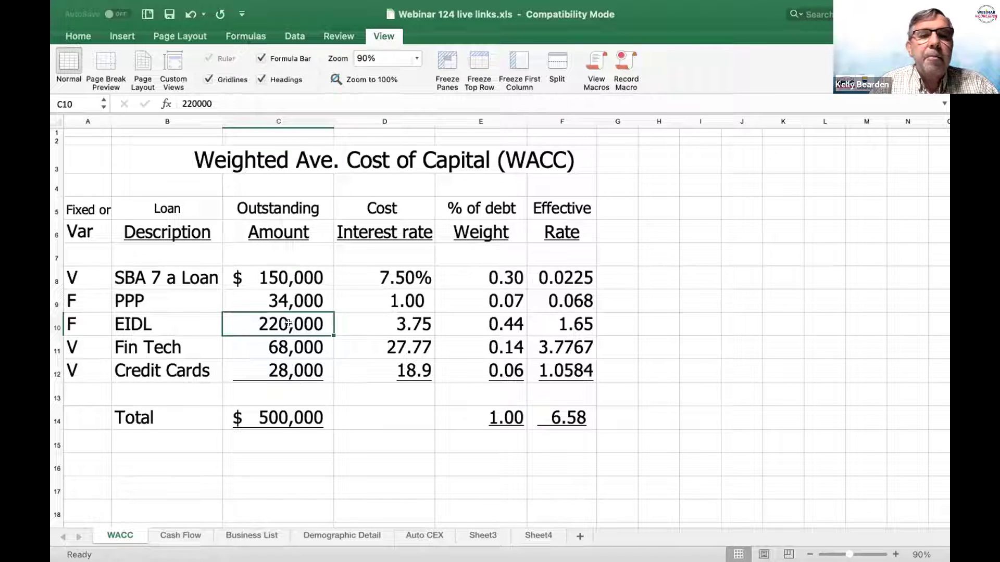
pyautogui.click(505, 326)
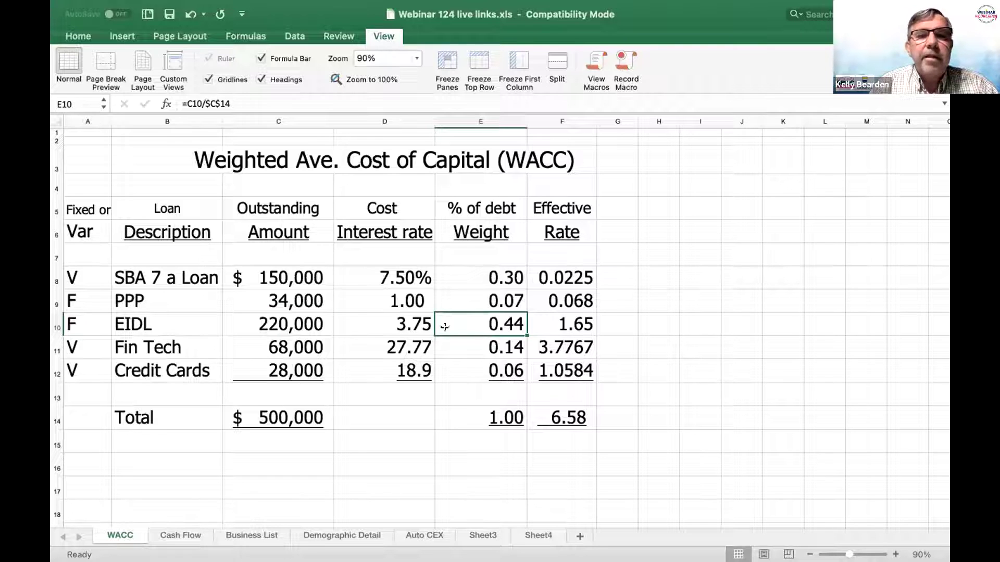
pyautogui.click(409, 323)
pyautogui.click(552, 319)
pyautogui.click(564, 415)
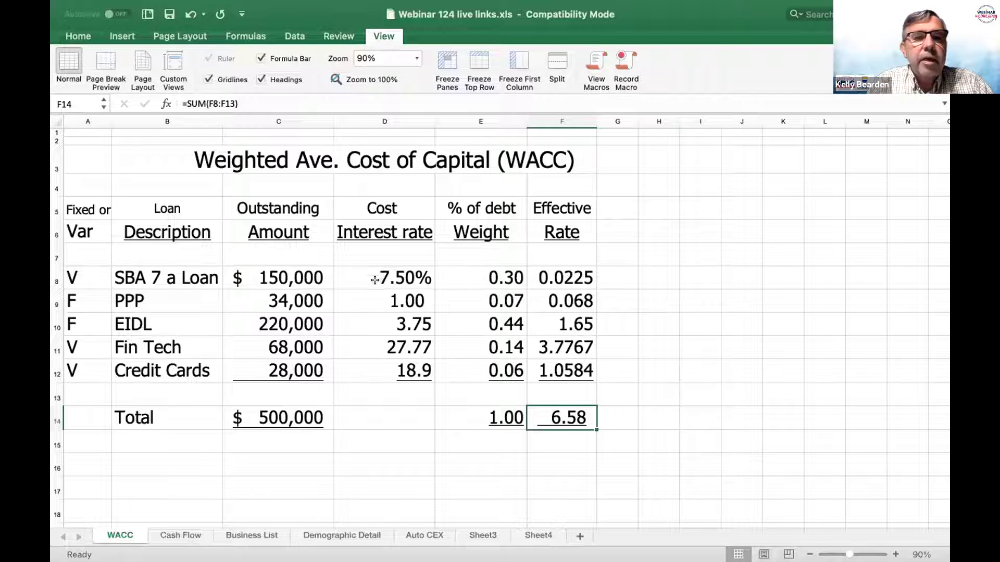
# - Compare the Fin Tech interest rate with the Credit Cards outstanding amount and interest rate
pyautogui.click(390, 347)
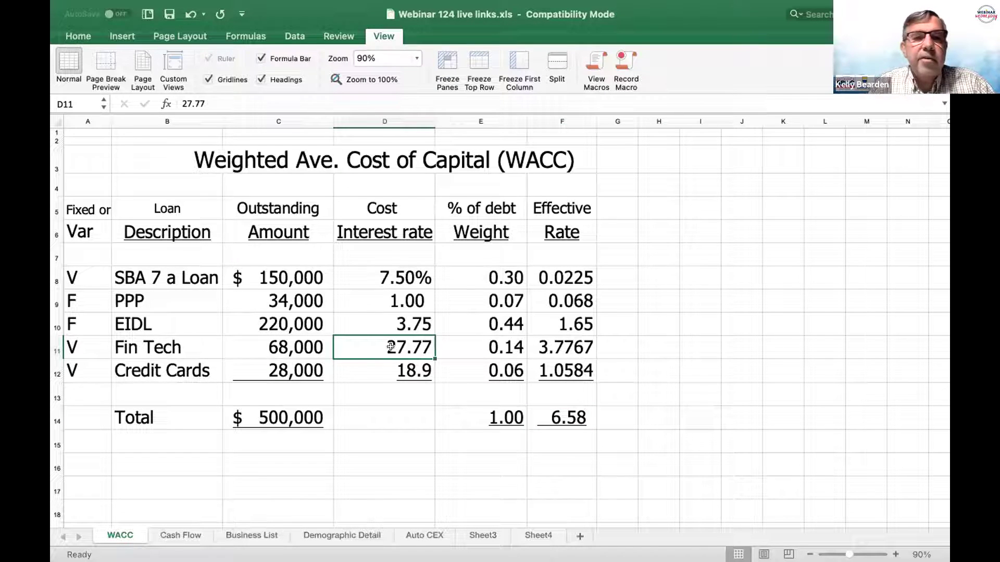
pyautogui.click(291, 369)
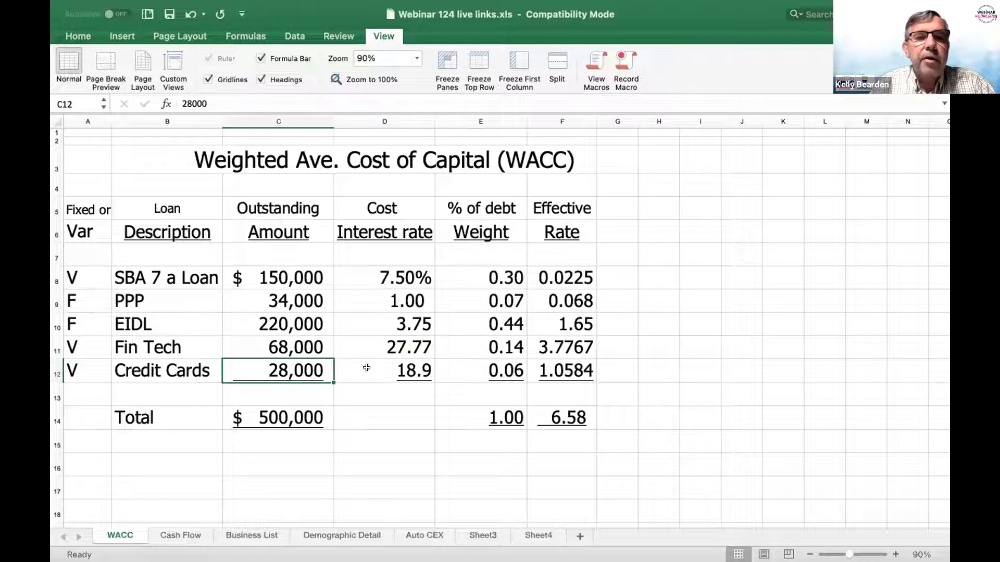
pyautogui.click(344, 353)
pyautogui.click(299, 372)
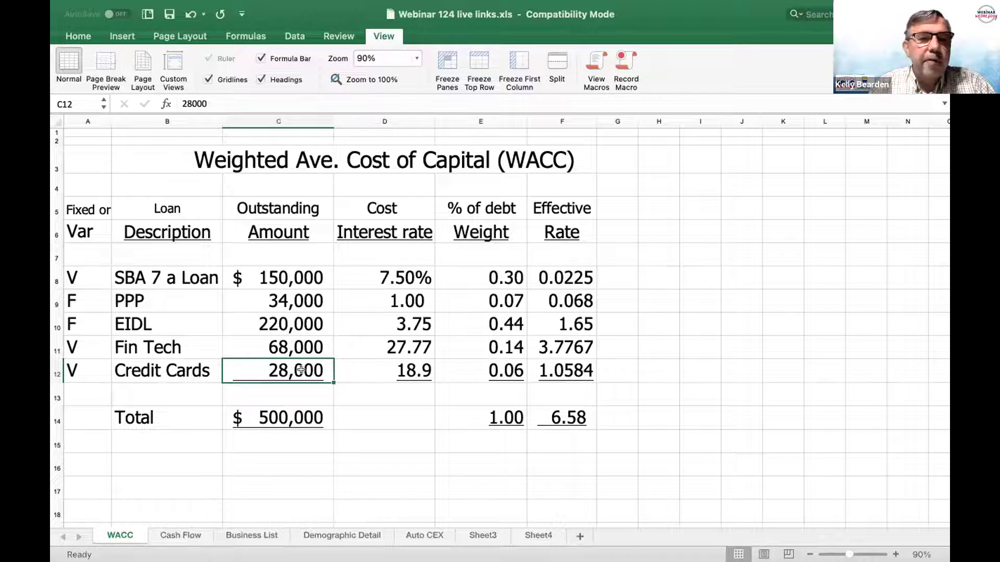
pyautogui.click(390, 341)
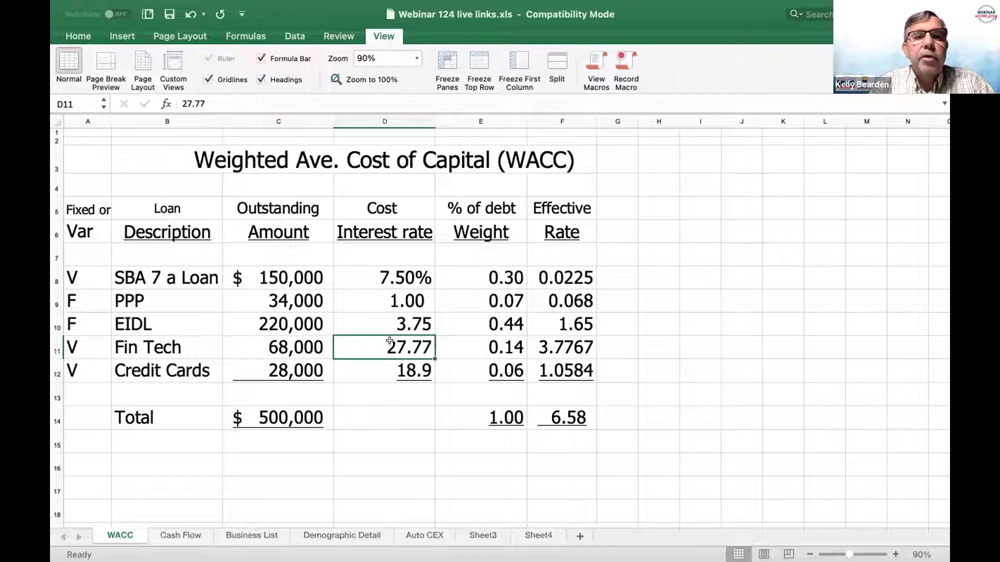
pyautogui.click(406, 368)
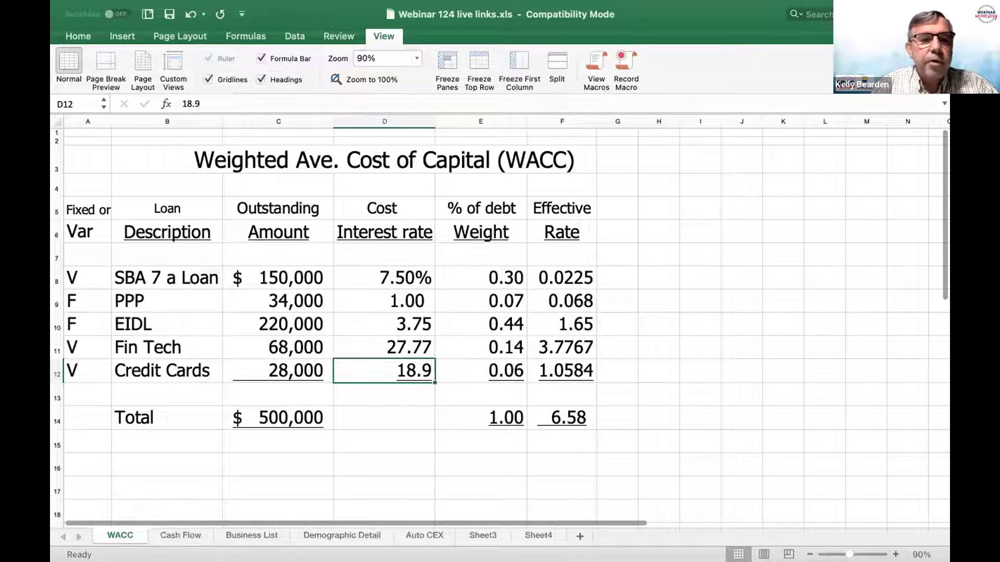
# - Open the Cash Flow sheet, clear the whole-sheet selection and look over the forecast's rows
pyautogui.click(189, 536)
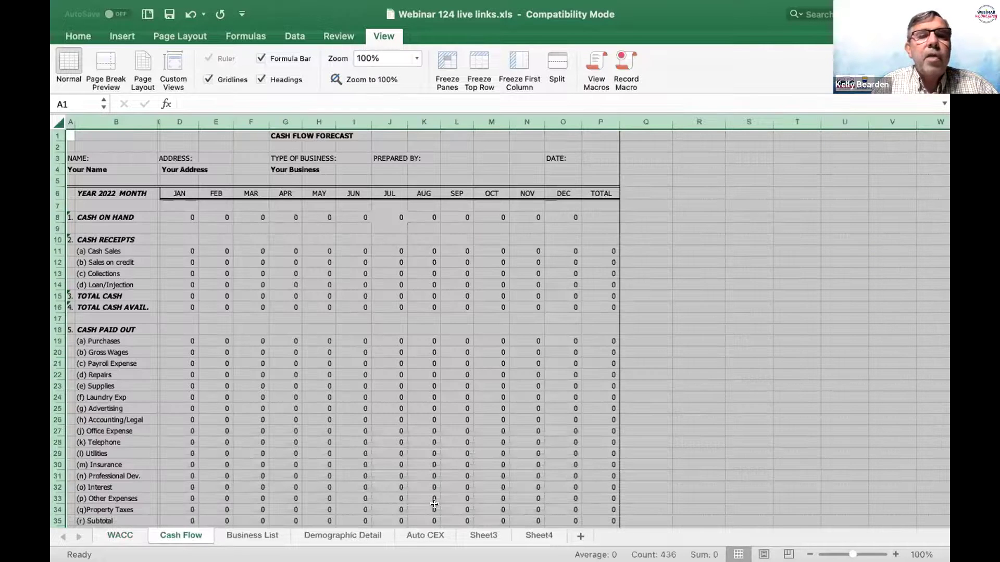
pyautogui.click(702, 391)
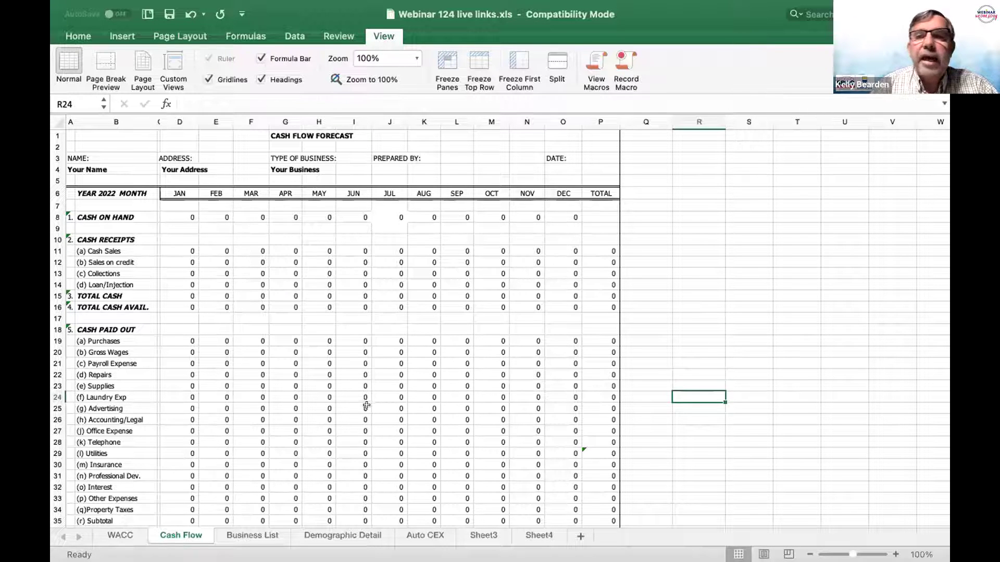
pyautogui.scroll(-1, 368, 348)
pyautogui.scroll(-3, 368, 348)
pyautogui.scroll(2, 368, 347)
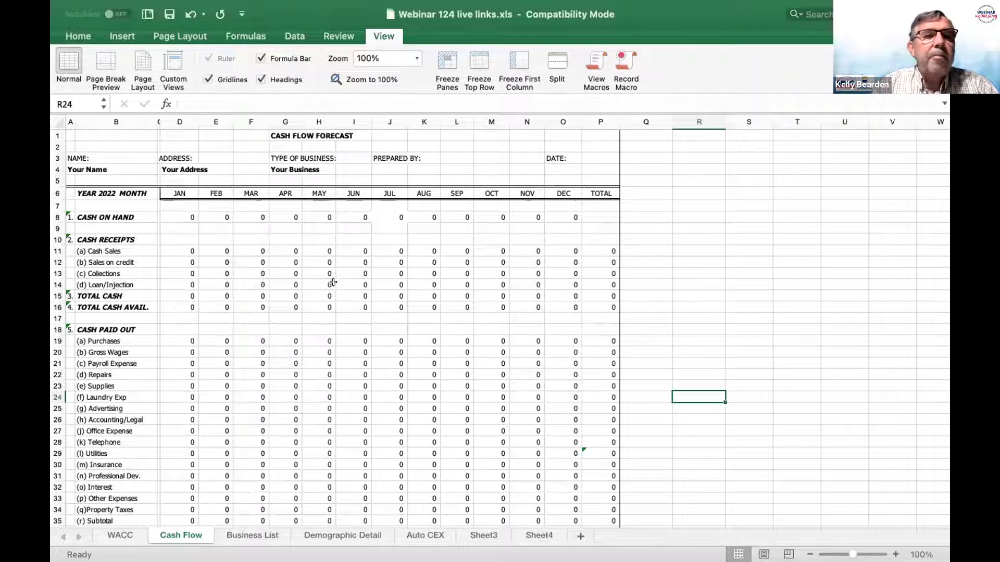
# - Inspect the April Cash on Hand formula in G8 and the lower rows of the forecast
pyautogui.click(275, 237)
pyautogui.click(283, 213)
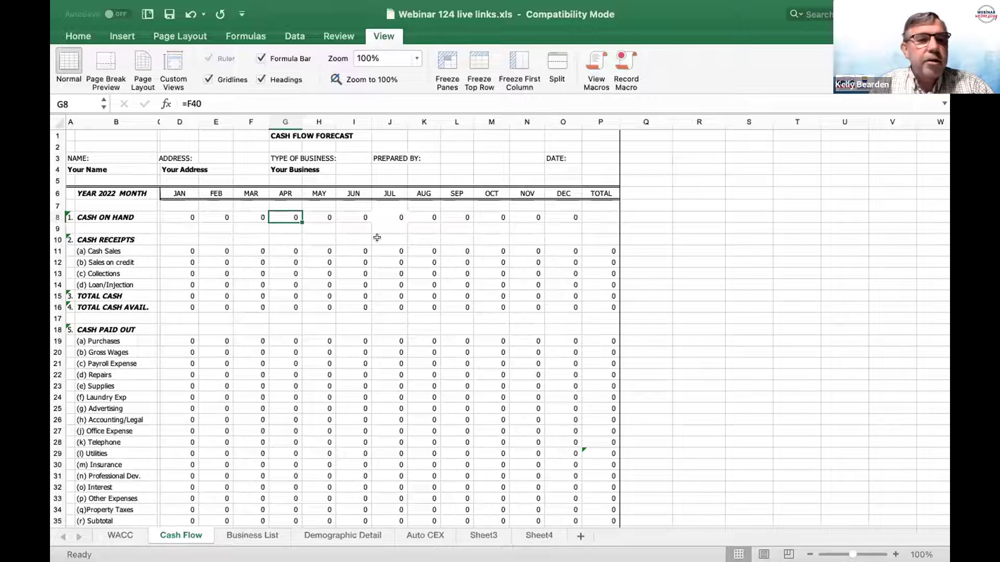
pyautogui.scroll(-5, 345, 315)
pyautogui.scroll(5, 344, 316)
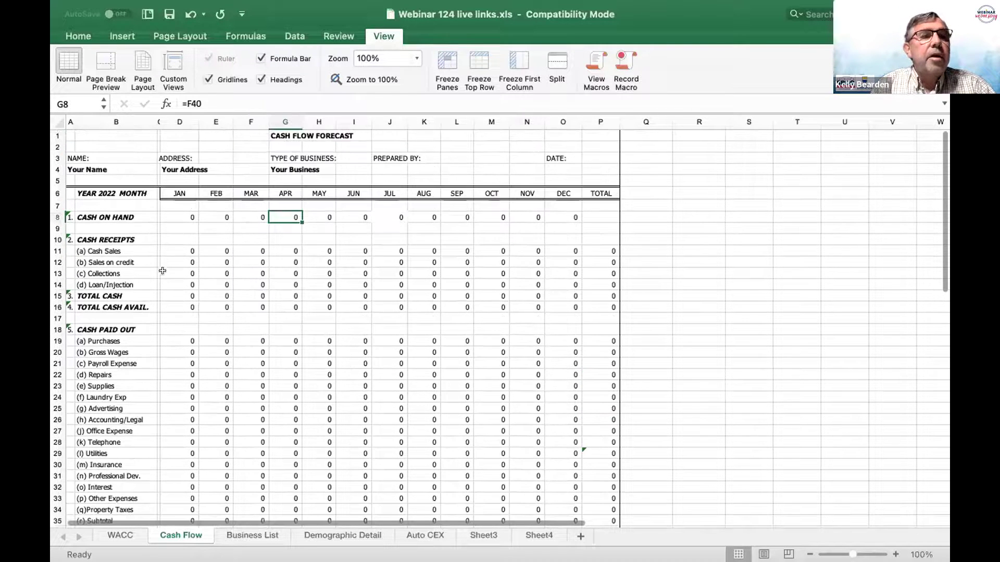
# - Review the Cash Receipts lines from Cash Sales to Total Cash, including January's entries and the Loan/Injection line
pyautogui.click(177, 251)
pyautogui.moveTo(183, 267); pyautogui.dragTo(183, 275)
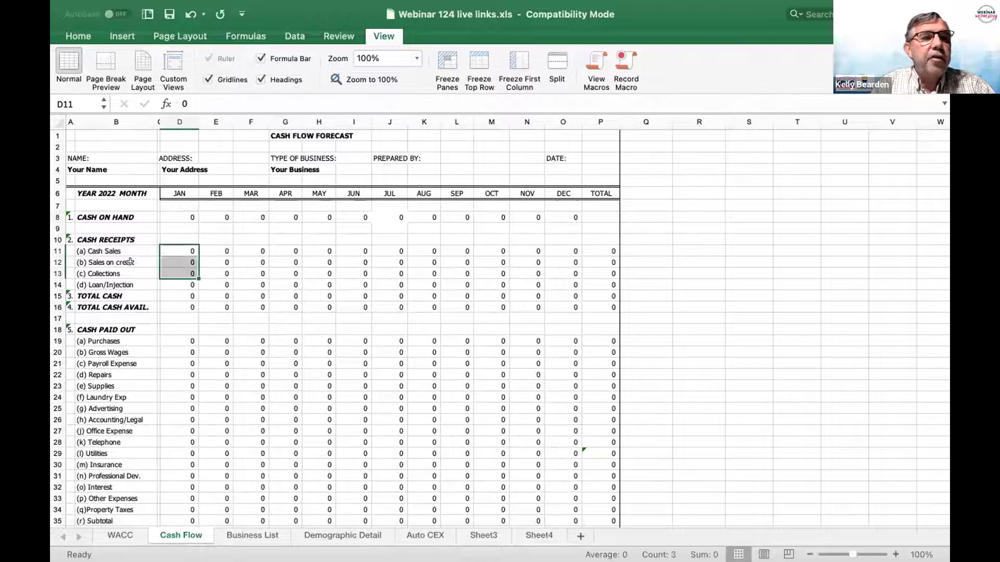
pyautogui.moveTo(116, 255); pyautogui.dragTo(117, 291)
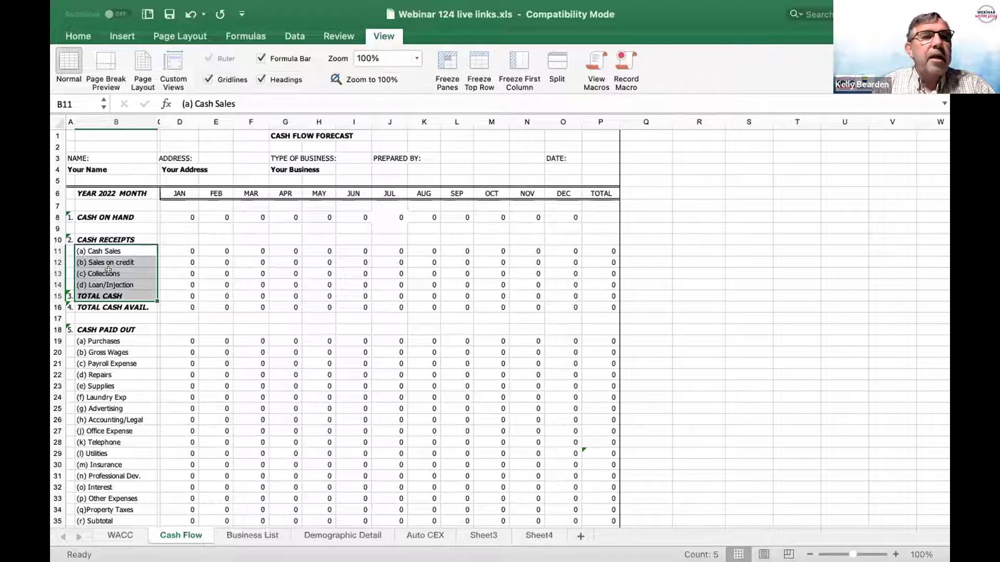
pyautogui.click(116, 281)
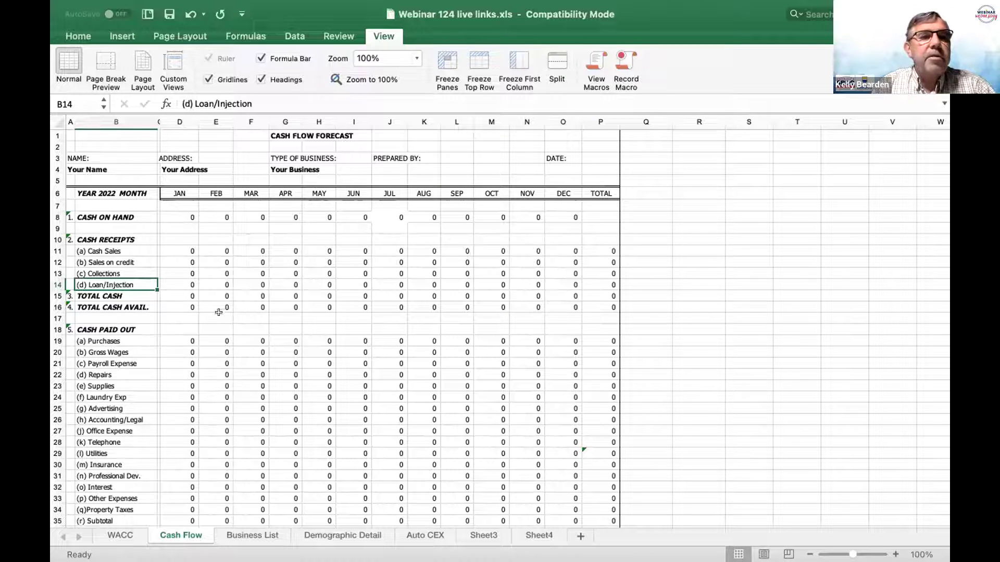
# - Review the Cash Paid Out lines from Purchases down to Total Cash Paid and Cash Position
pyautogui.click(114, 336)
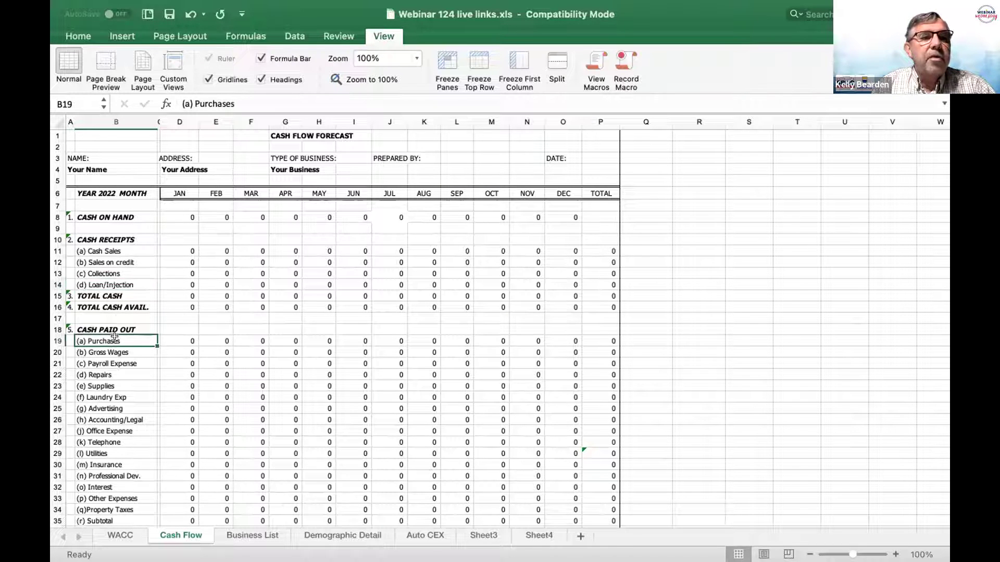
pyautogui.scroll(-5, 222, 335)
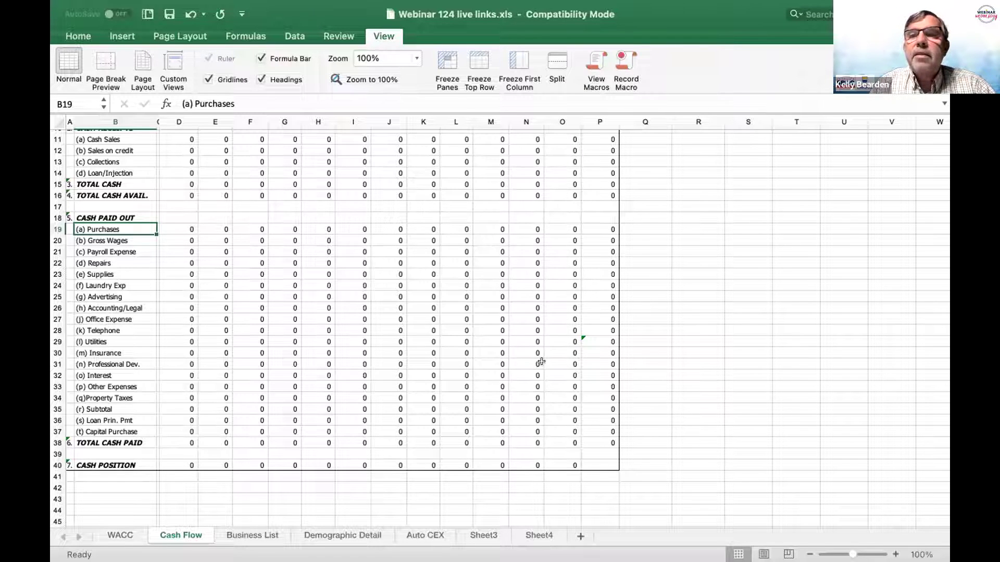
pyautogui.scroll(5, 518, 326)
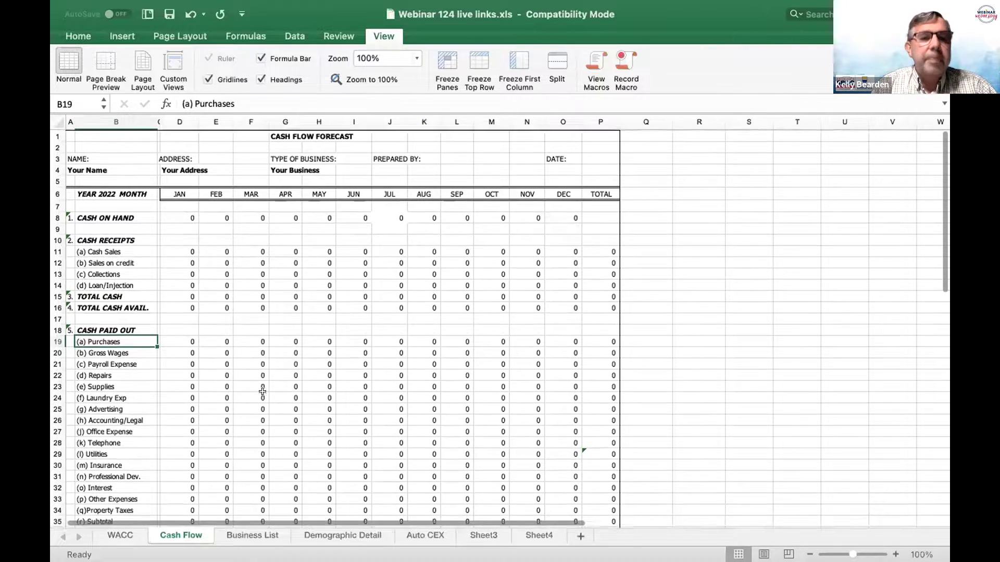
# - Open the Business List sheet and look over the listed car wash companies, their distances and employee counts, and the footnotes
pyautogui.click(250, 537)
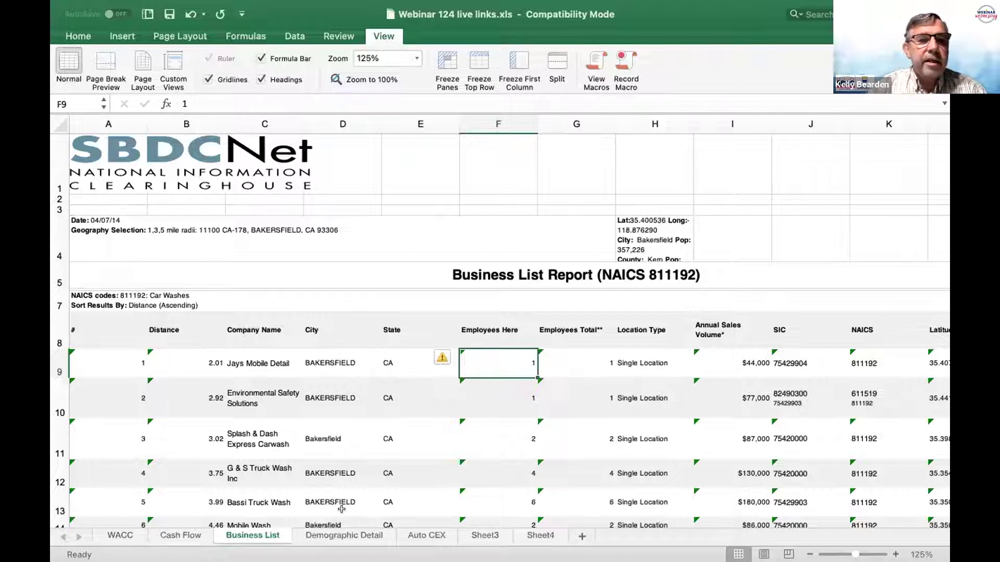
pyautogui.scroll(-3, 391, 486)
pyautogui.scroll(1, 392, 486)
pyautogui.scroll(-1, 391, 486)
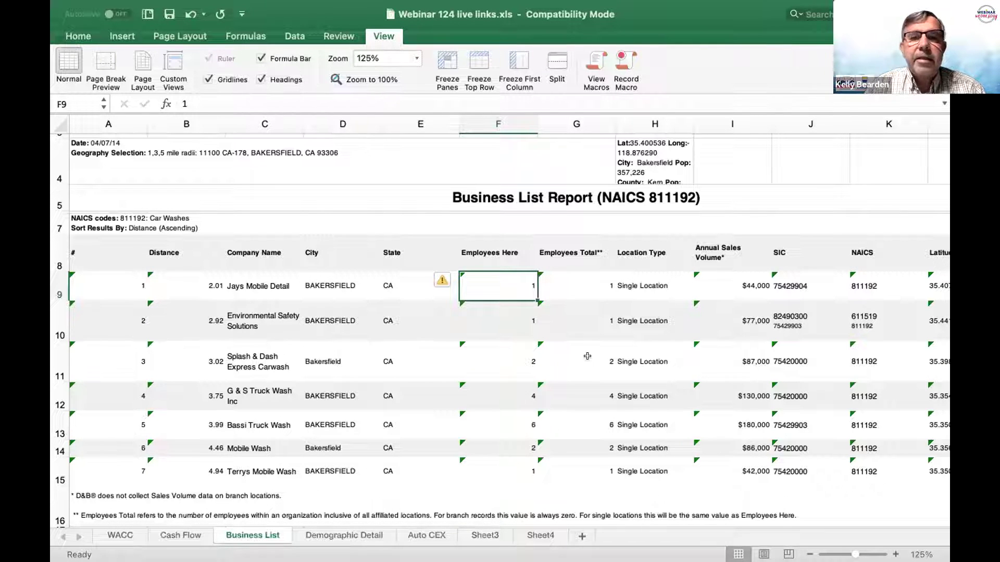
pyautogui.hscroll(3, 587, 356)
pyautogui.scroll(-1, 587, 356)
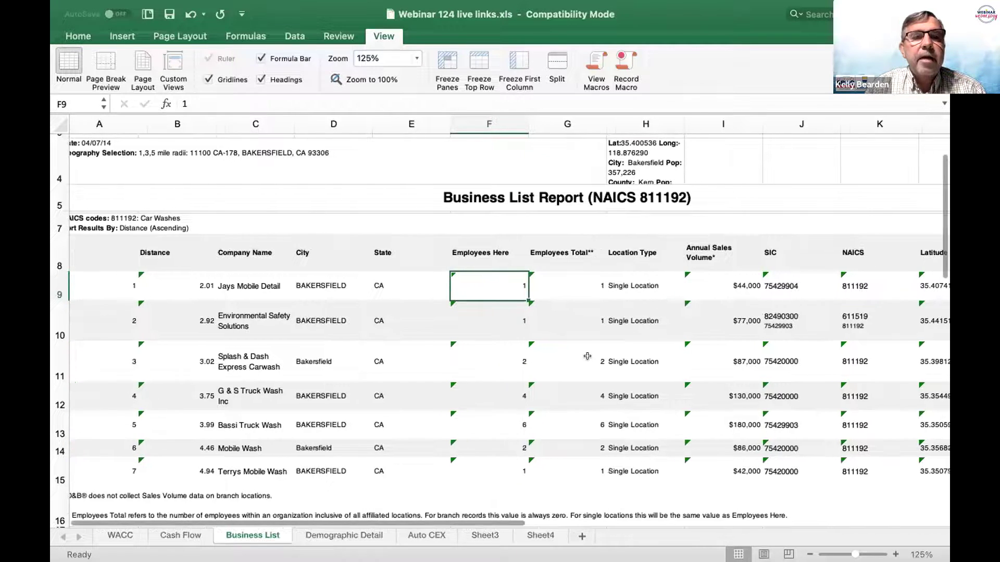
pyautogui.hscroll(-3, 587, 356)
pyautogui.scroll(-1, 588, 356)
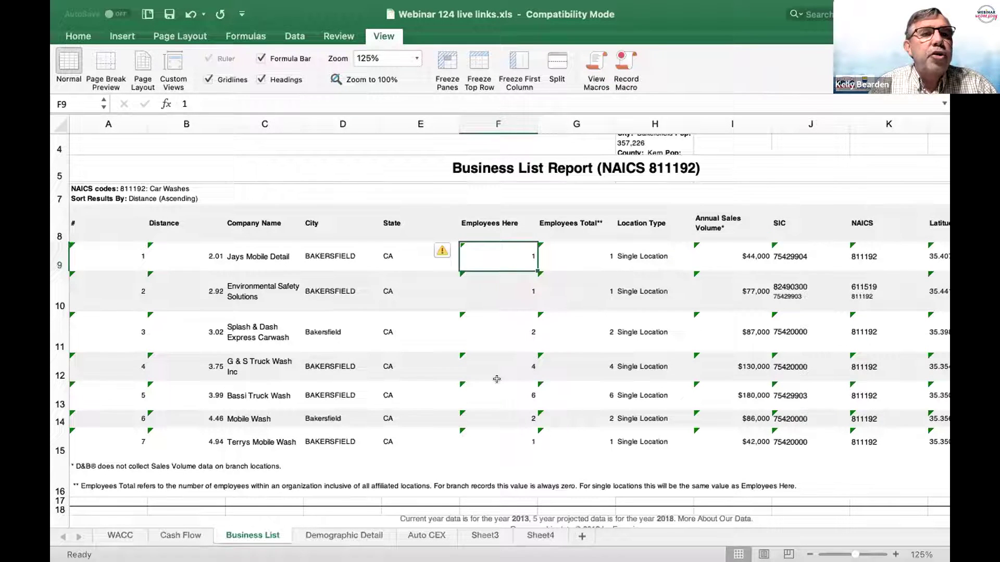
pyautogui.scroll(-2, 497, 379)
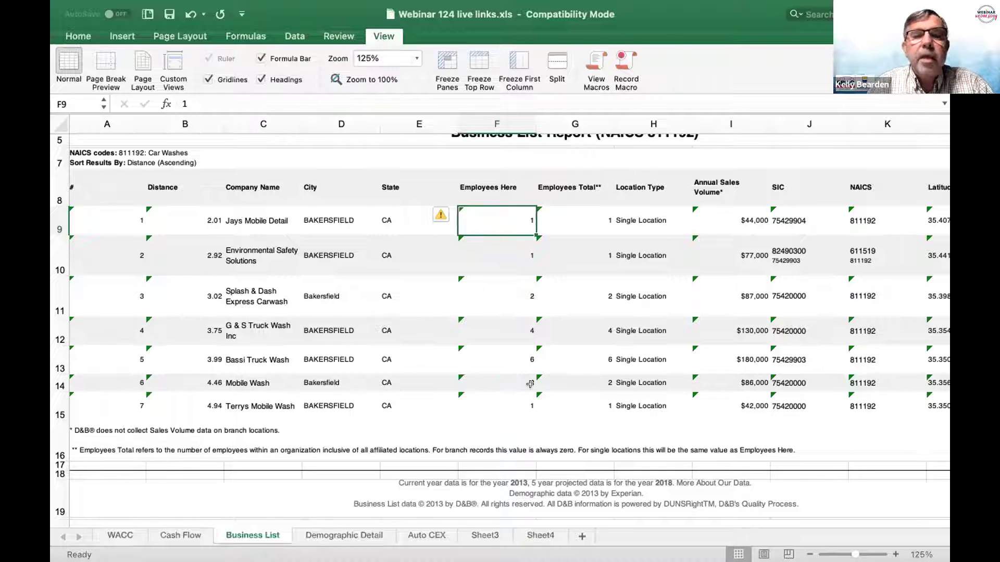
pyautogui.scroll(3, 530, 384)
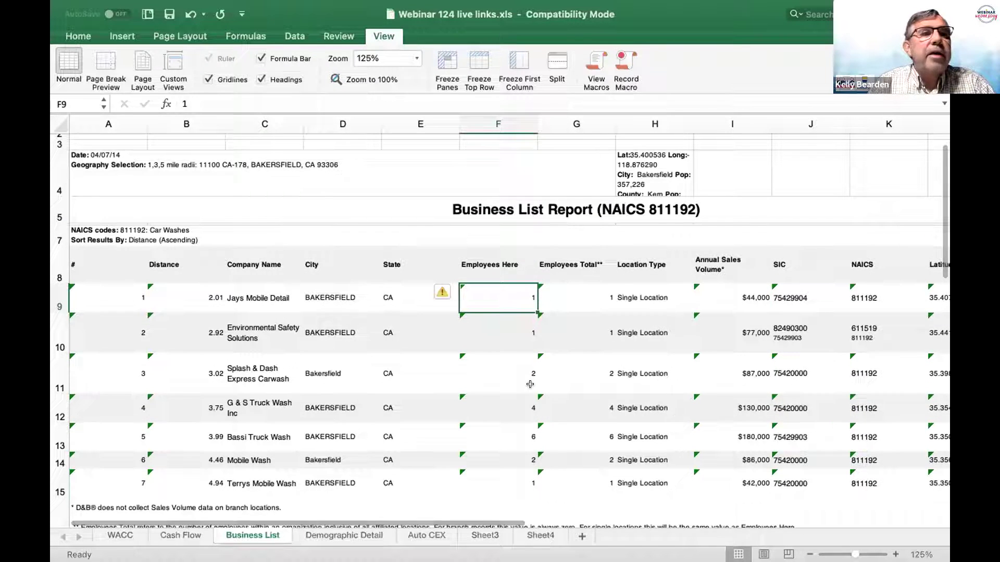
# - Check the report's date and geography selection, and the companies' Employees Here, Location Type and Annual Sales Volume columns
pyautogui.click(103, 151)
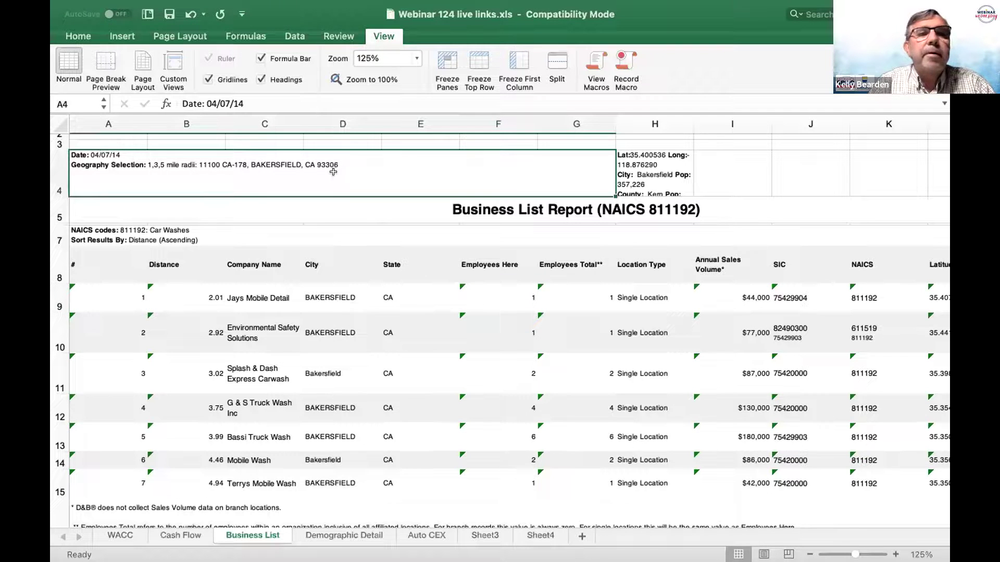
pyautogui.click(498, 328)
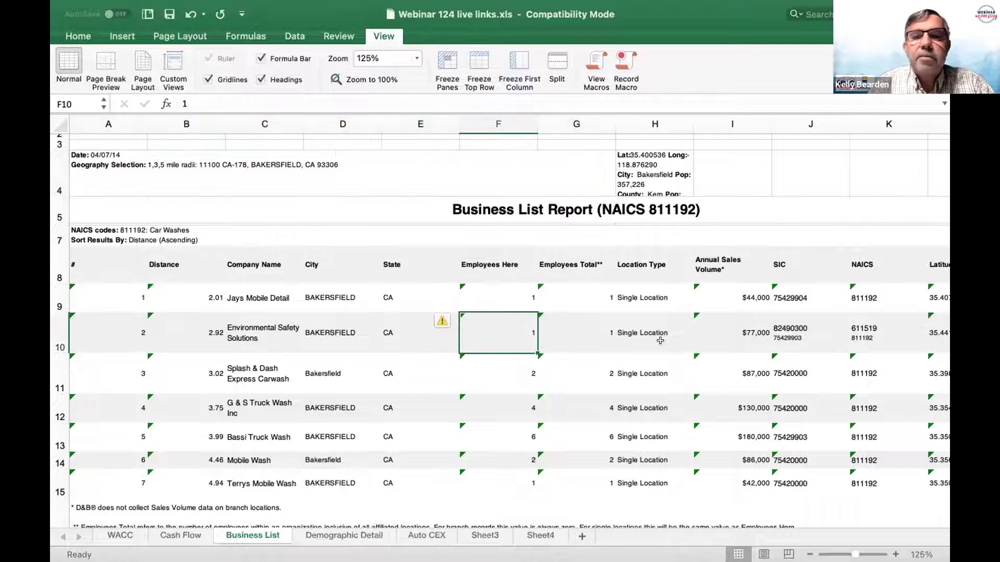
pyautogui.hscroll(5, 659, 346)
pyautogui.scroll(-2, 659, 347)
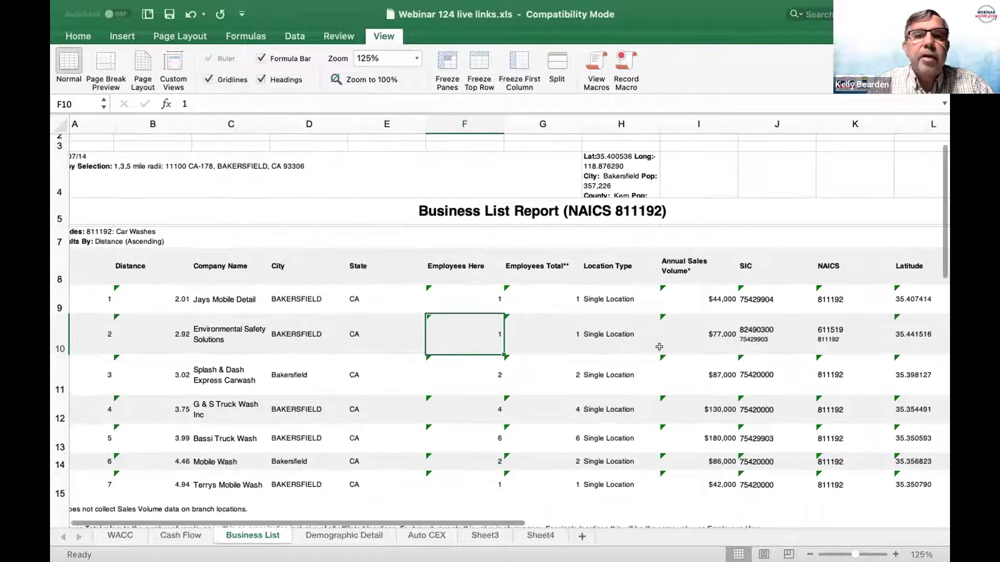
pyautogui.scroll(-2, 659, 347)
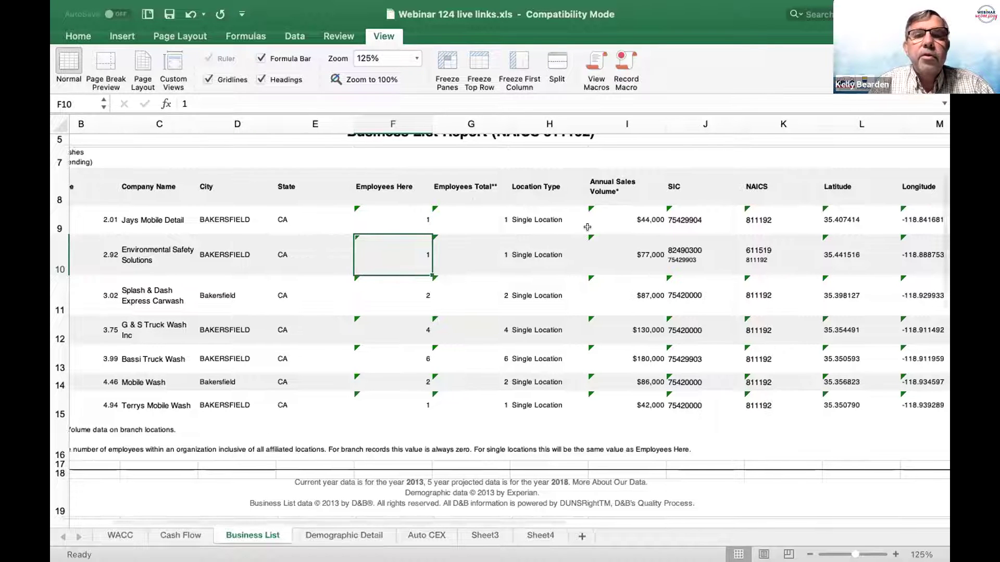
pyautogui.hscroll(3, 587, 227)
pyautogui.scroll(1, 587, 227)
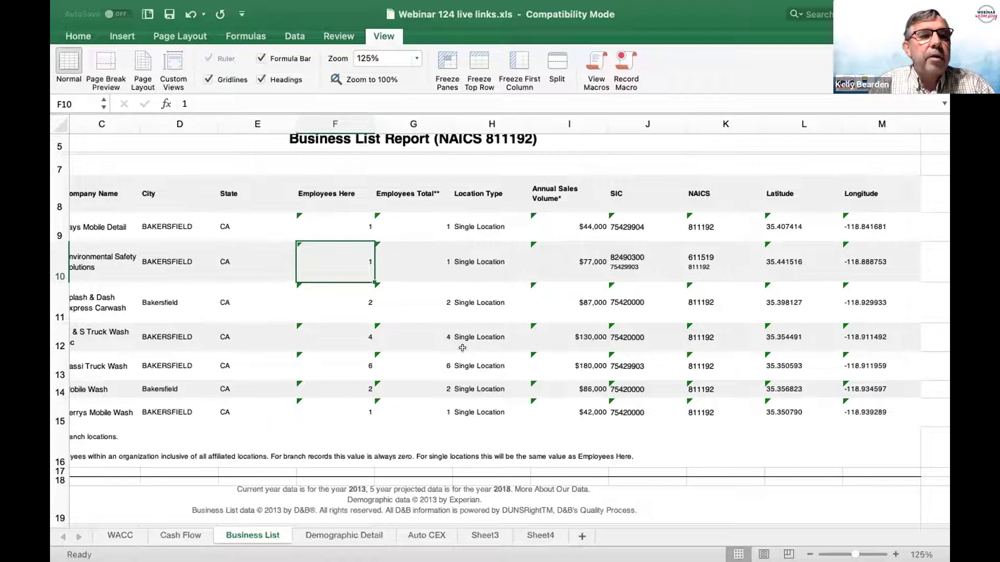
# - Examine the SIC, NAICS, Latitude and Longitude columns of the car wash list
pyautogui.scroll(-1, 462, 348)
pyautogui.hscroll(-2, 462, 348)
pyautogui.hscroll(3, 462, 348)
pyautogui.hscroll(2, 462, 348)
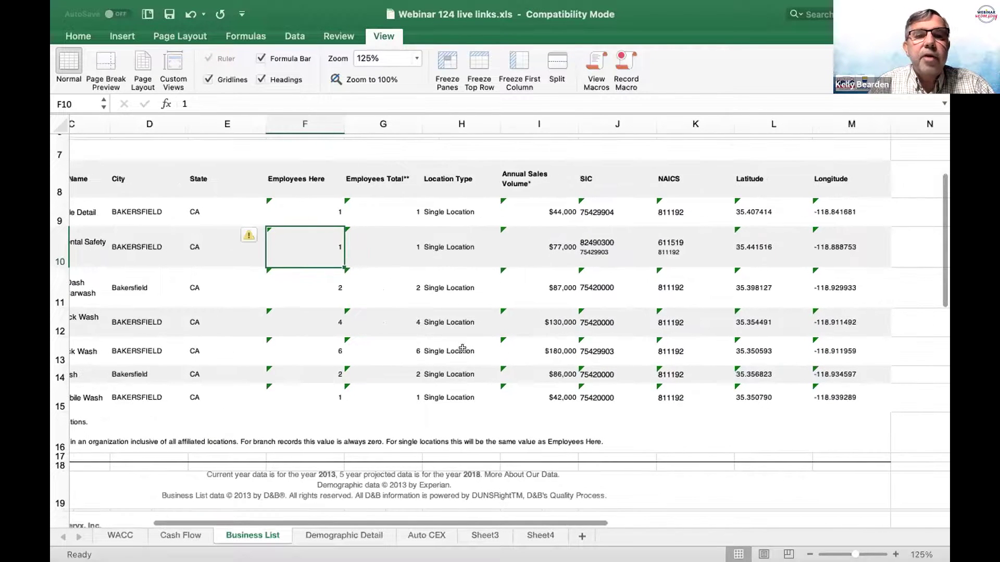
pyautogui.hscroll(1, 462, 348)
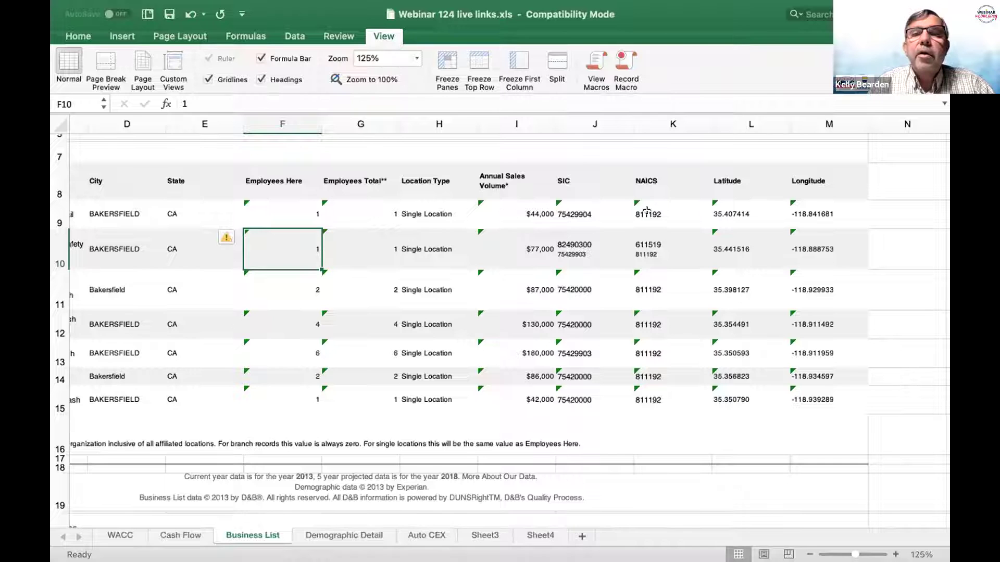
pyautogui.hscroll(1, 680, 224)
pyautogui.scroll(1, 680, 224)
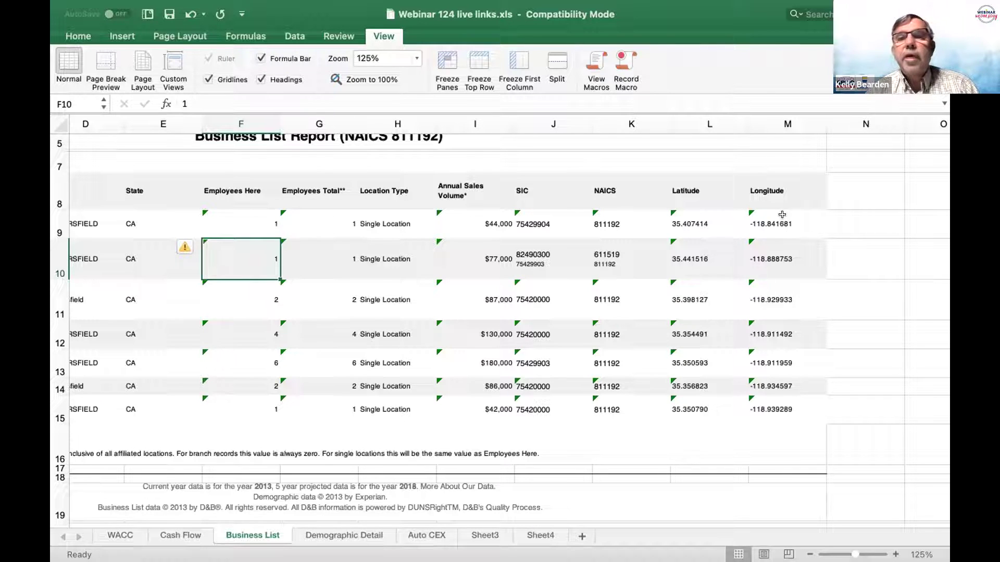
# - Look over the data source notes below the car wash list and return to the Business List Report header
pyautogui.hscroll(-1, 704, 222)
pyautogui.hscroll(-4, 704, 222)
pyautogui.scroll(-8, 703, 222)
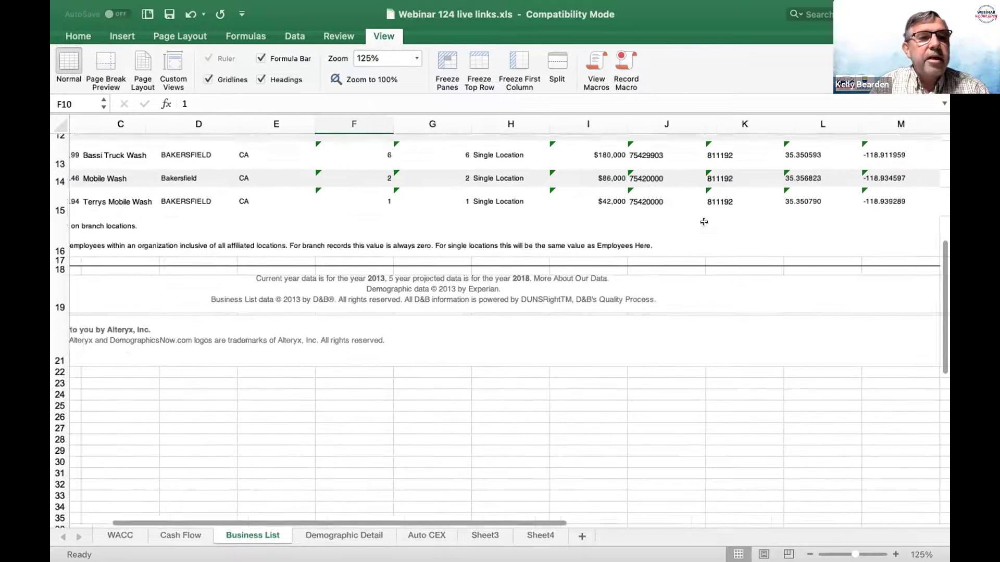
pyautogui.hscroll(-1, 703, 222)
pyautogui.scroll(6, 704, 222)
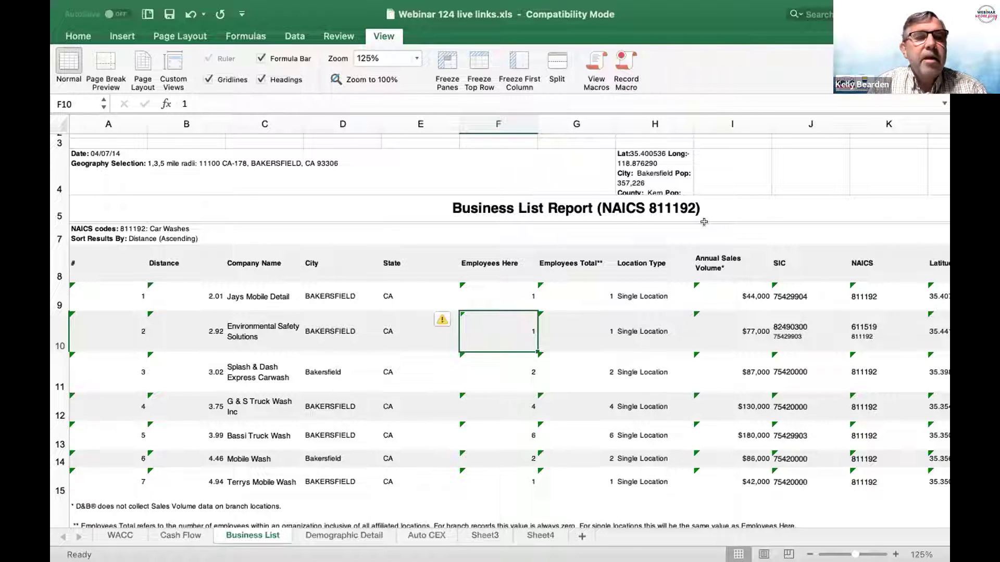
pyautogui.scroll(-2, 704, 222)
pyautogui.scroll(4, 703, 222)
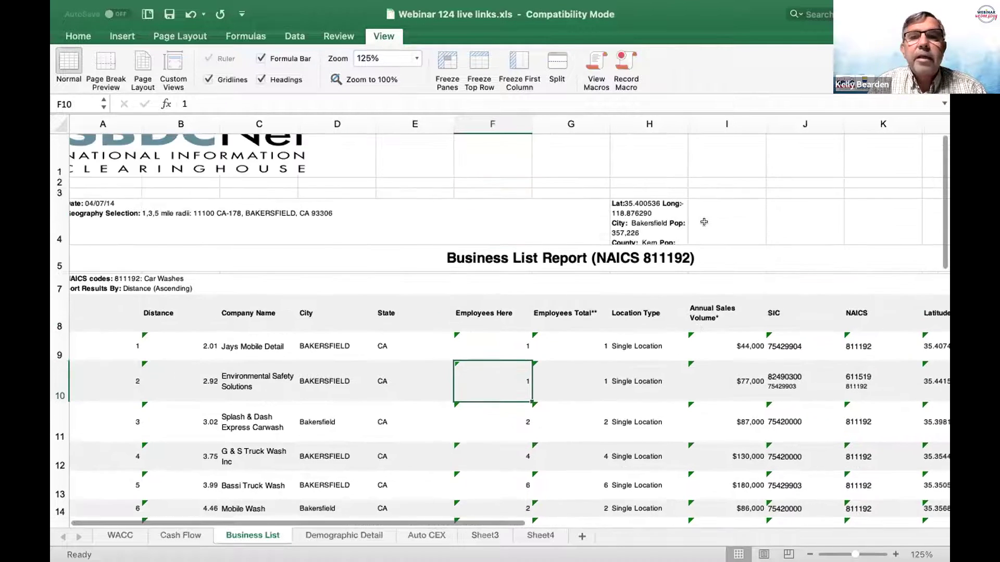
pyautogui.scroll(3, 656, 232)
pyautogui.hscroll(2, 656, 232)
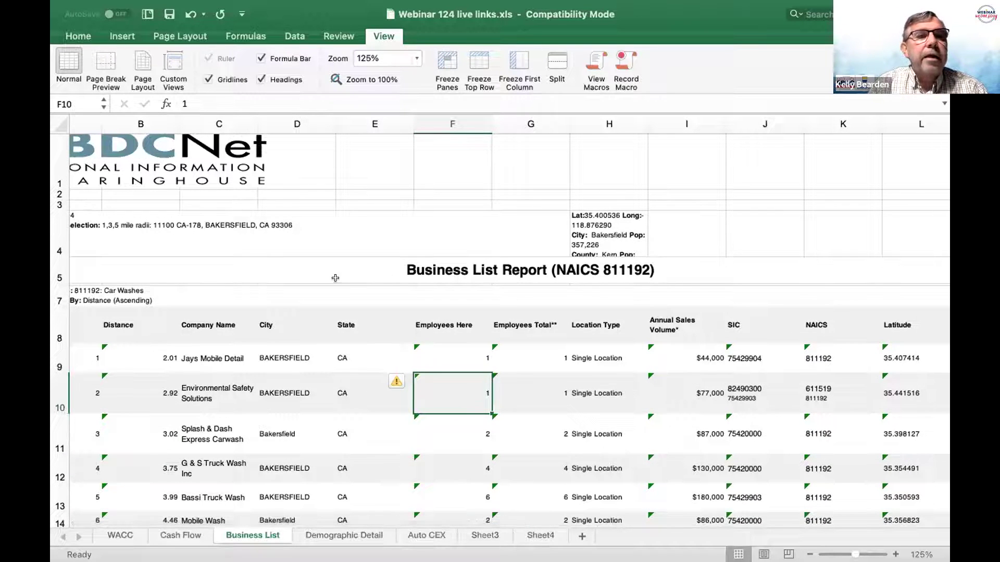
pyautogui.scroll(-4, 335, 278)
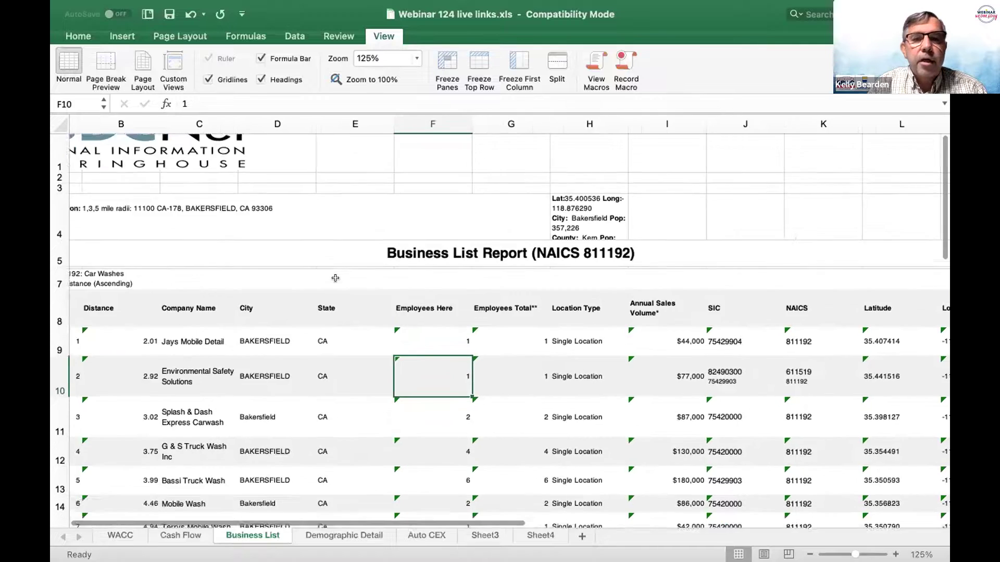
pyautogui.hscroll(1, 335, 278)
pyautogui.scroll(-3, 335, 278)
pyautogui.scroll(5, 335, 278)
pyautogui.hscroll(-1, 335, 278)
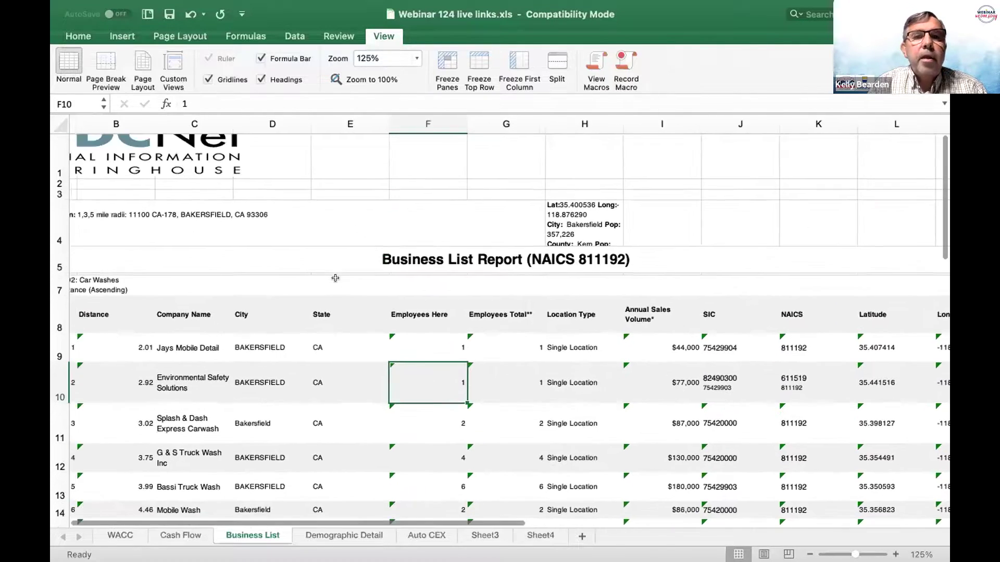
# - Open the Demographic Detail sheet and compare the 2013B Demographics for 1, 3 and 5 miles, Kern, California and Entire US
pyautogui.scroll(-3, 335, 278)
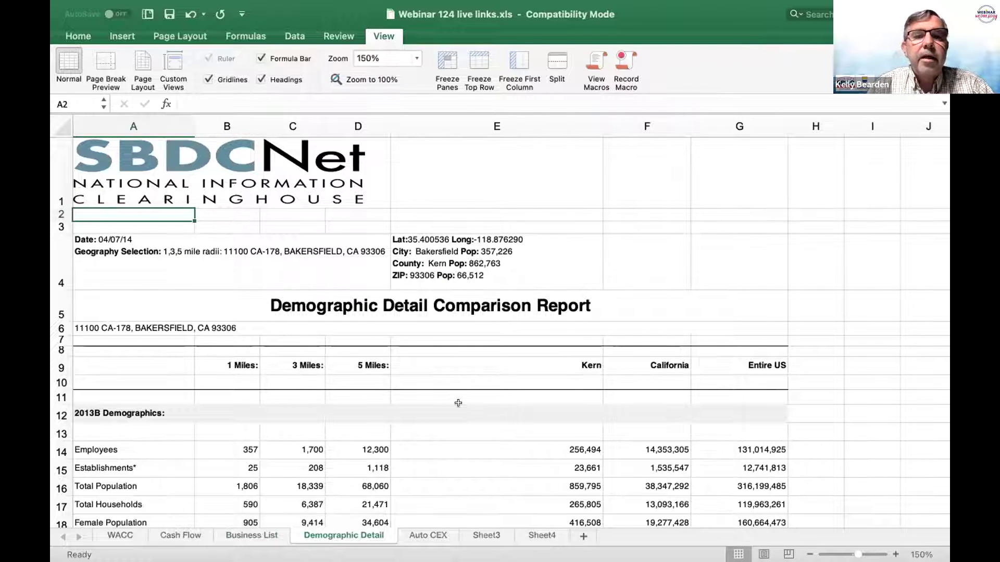
pyautogui.scroll(-5, 458, 403)
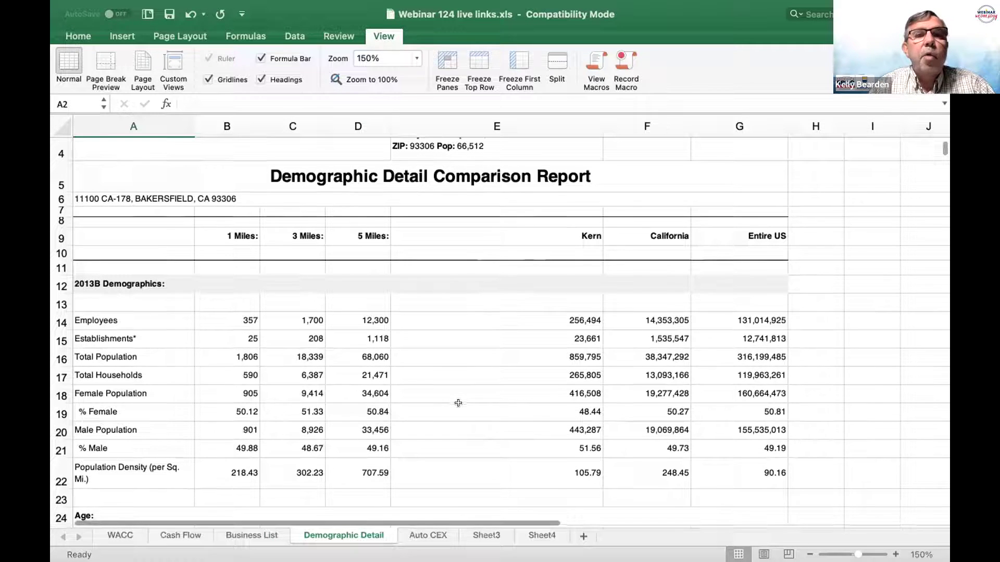
pyautogui.scroll(-1, 458, 403)
pyautogui.scroll(1, 458, 403)
pyautogui.scroll(-1, 458, 403)
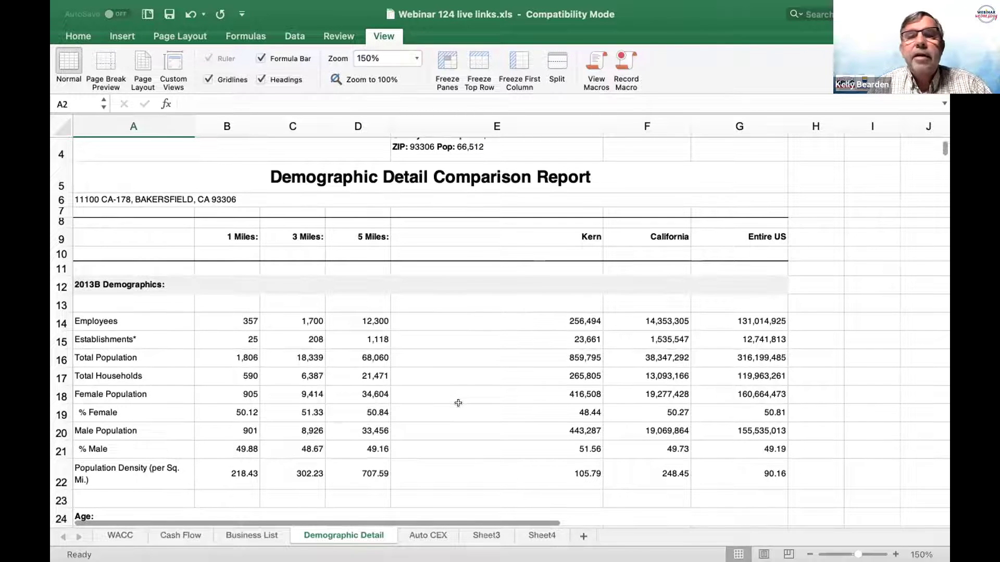
pyautogui.scroll(5, 458, 403)
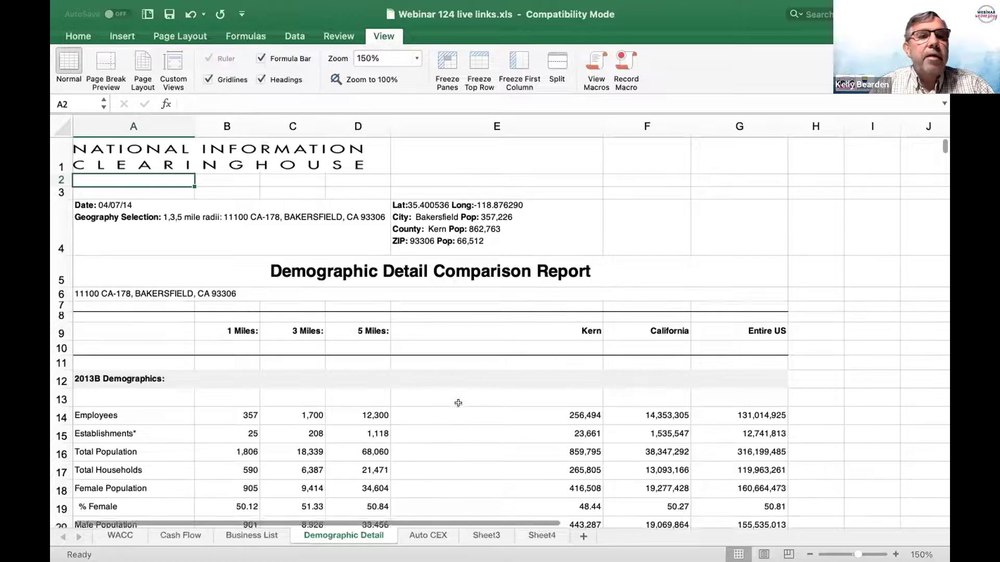
pyautogui.scroll(-8, 458, 403)
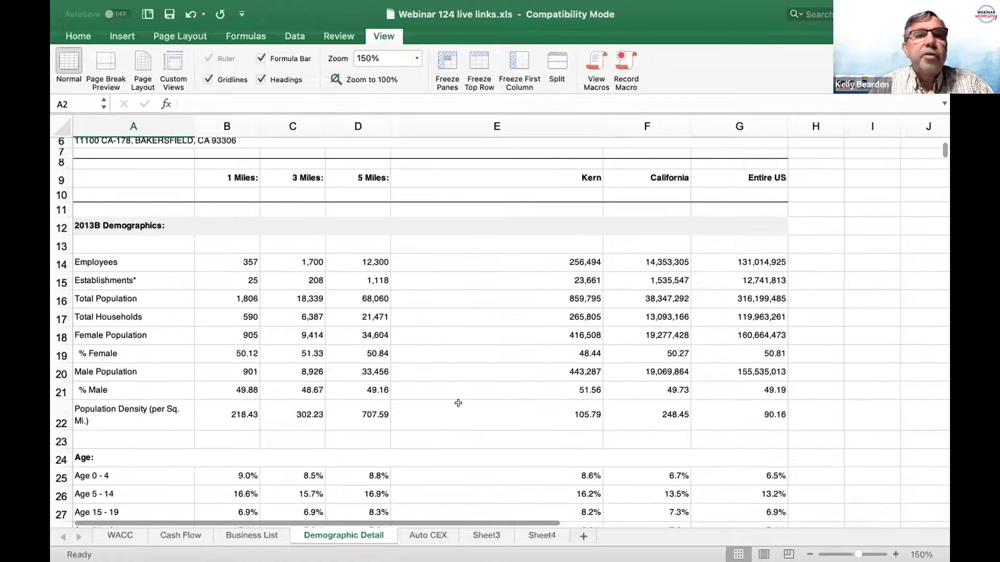
pyautogui.scroll(-2, 459, 403)
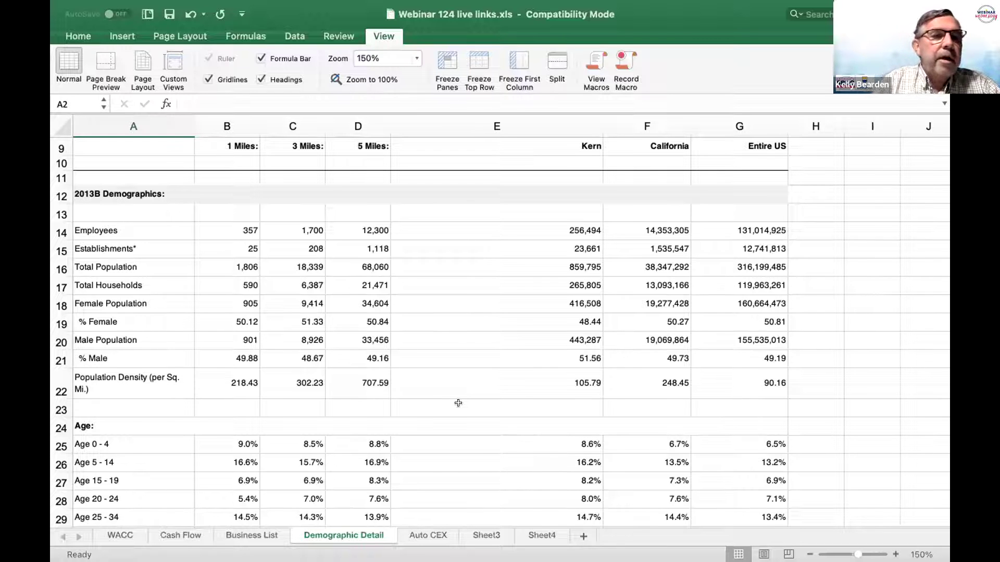
# - Read through the Age, Housing Units, tenure, and Race and Ethnicity sections down to Race of Non Hispanics
pyautogui.scroll(-3, 441, 424)
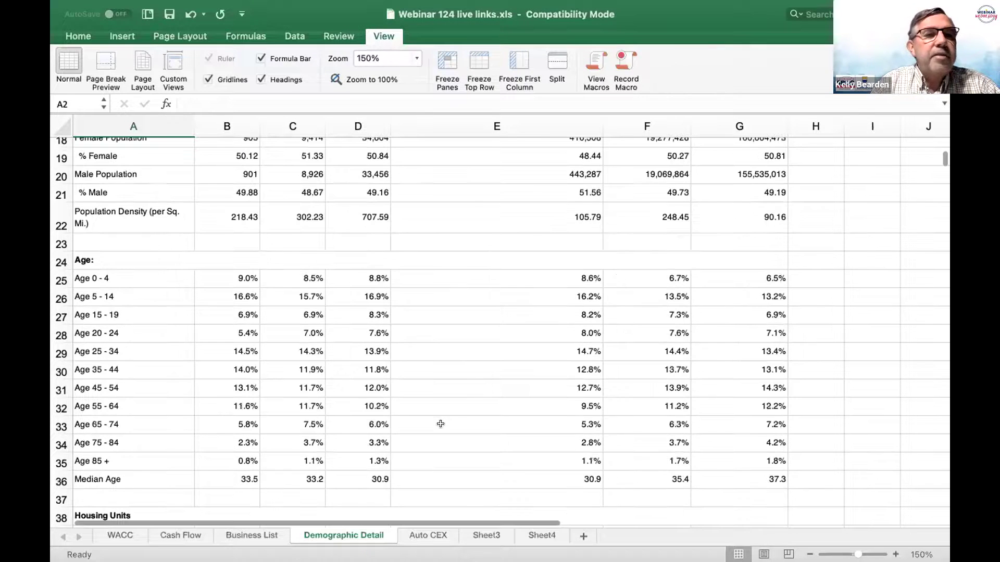
pyautogui.scroll(-2, 441, 424)
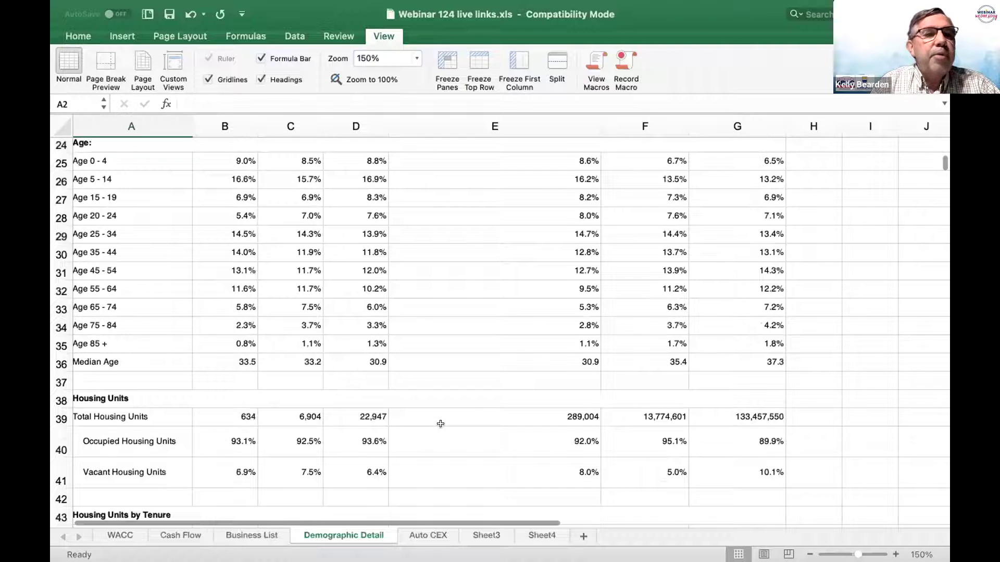
pyautogui.scroll(-4, 440, 424)
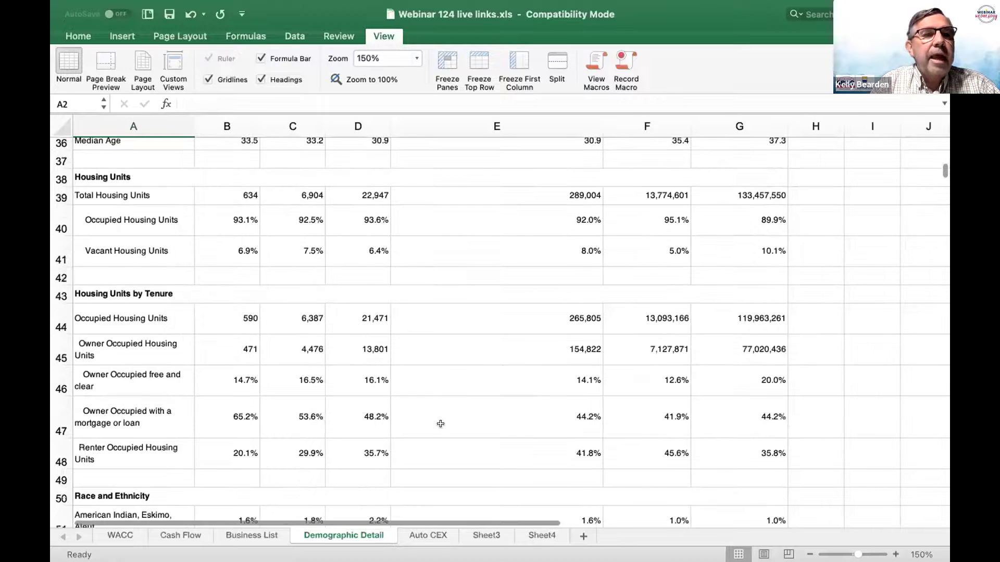
pyautogui.scroll(-3, 440, 424)
pyautogui.scroll(-2, 440, 424)
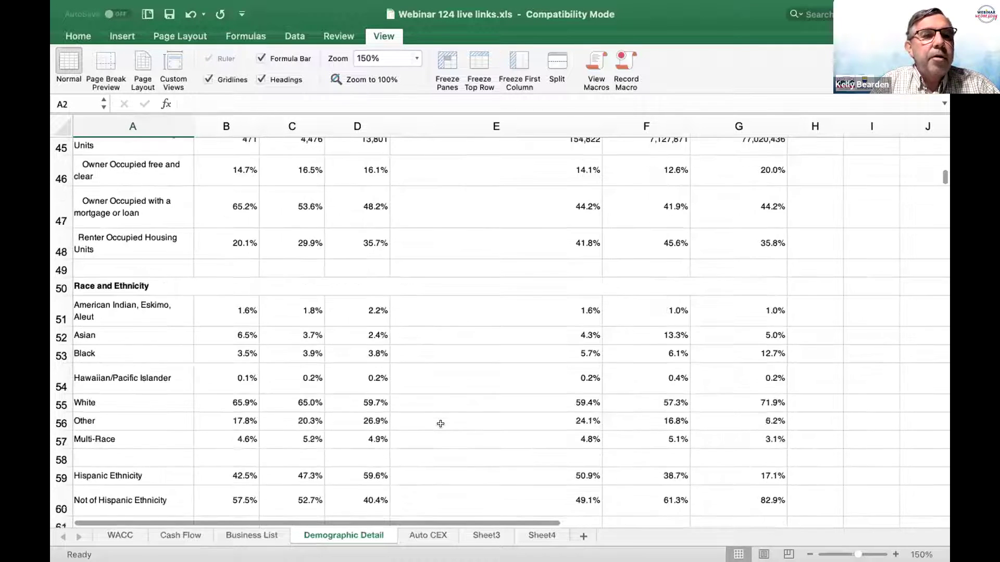
pyautogui.scroll(-2, 440, 424)
pyautogui.scroll(-1, 441, 424)
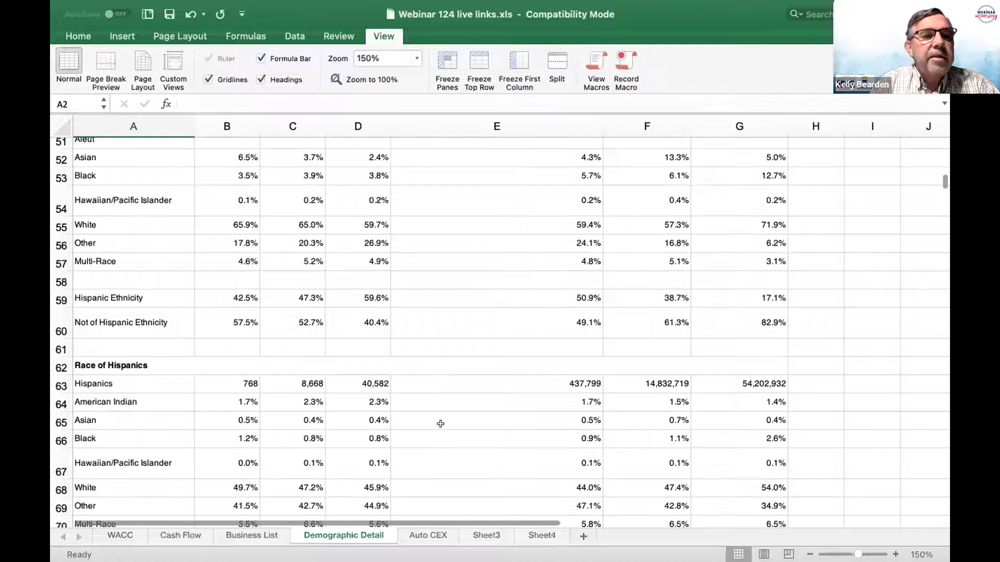
pyautogui.scroll(-2, 441, 424)
pyautogui.scroll(-3, 440, 424)
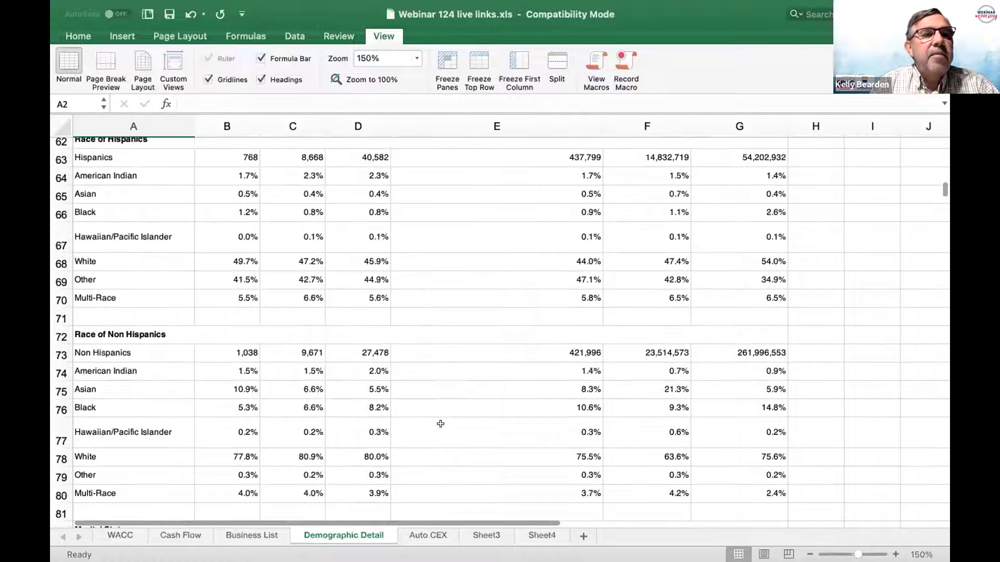
# - Read through the Race of Hispanics, Race of Non Hispanics, Marital Status and Educational Attainment sections down to Household Income
pyautogui.scroll(1, 441, 424)
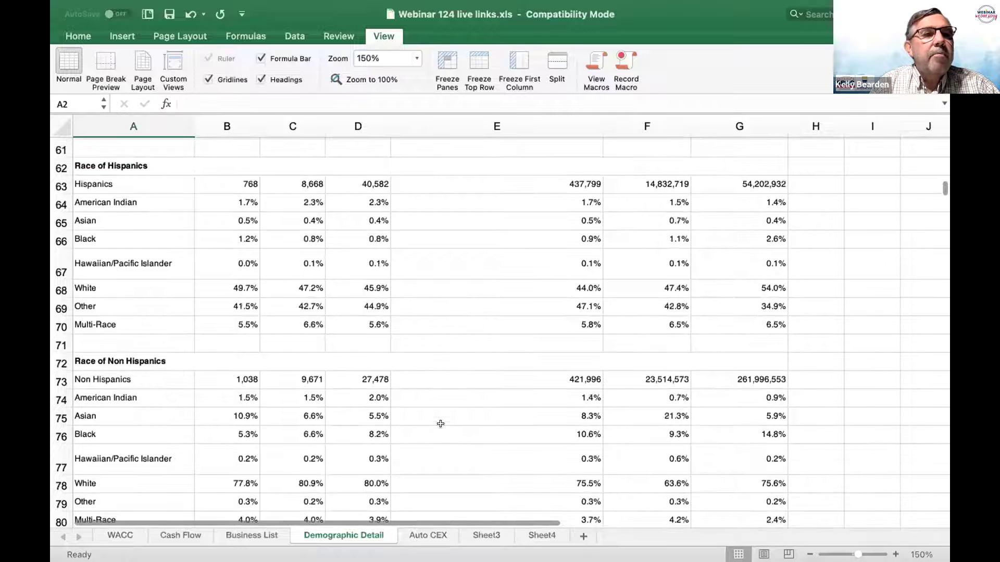
pyautogui.scroll(-1, 440, 424)
pyautogui.scroll(-3, 441, 424)
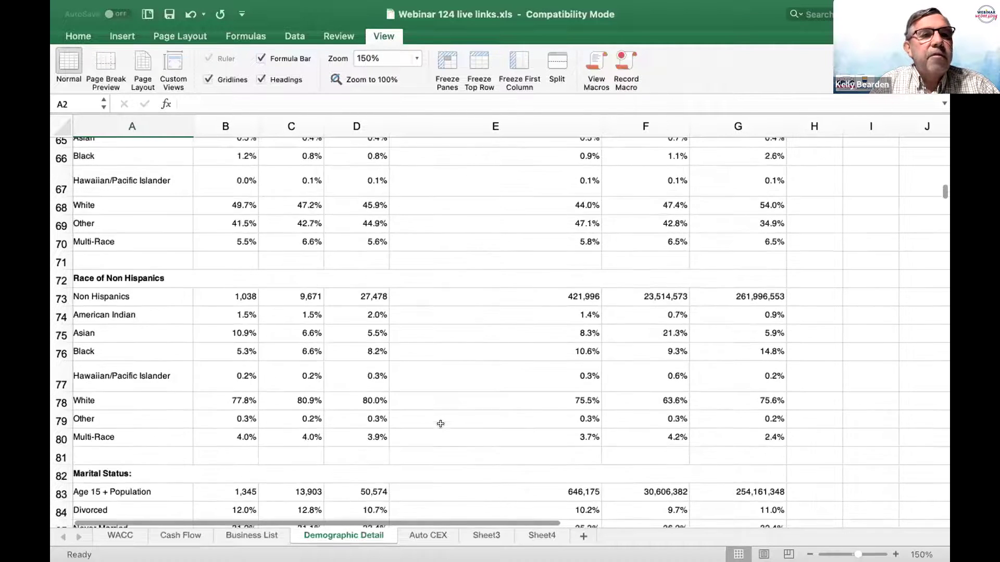
pyautogui.scroll(-4, 441, 423)
pyautogui.scroll(-4, 440, 424)
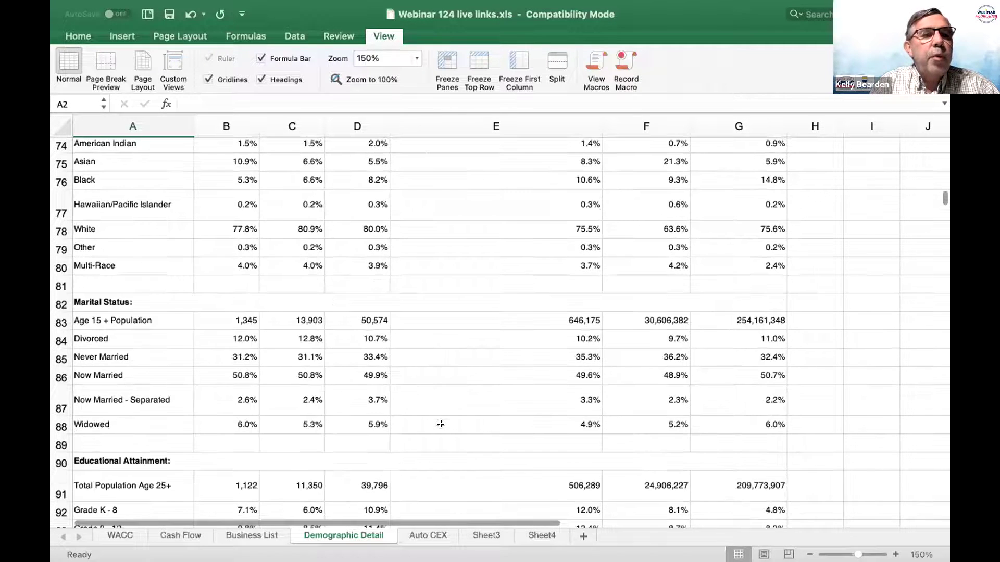
pyautogui.scroll(-4, 441, 423)
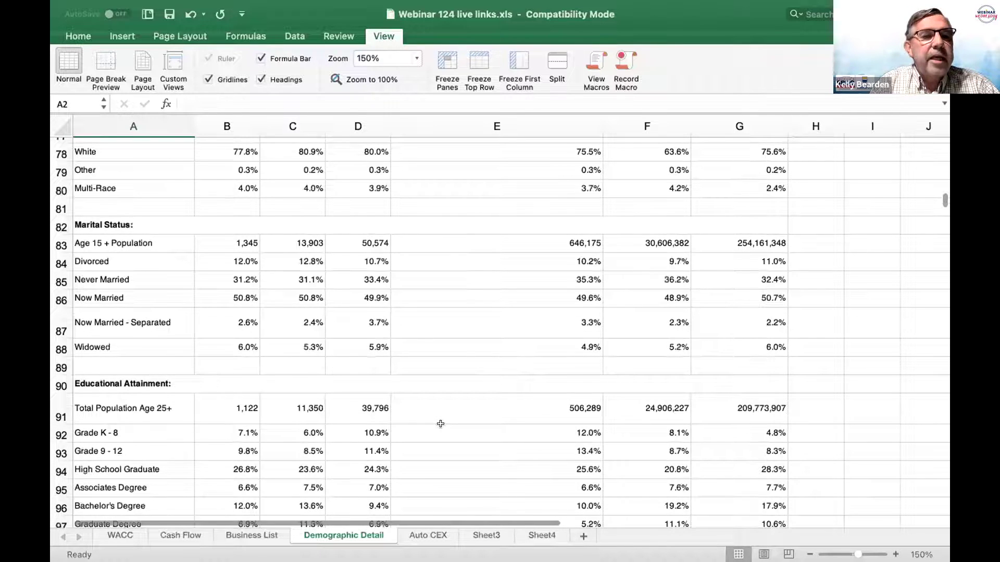
pyautogui.scroll(-4, 441, 424)
pyautogui.scroll(-15, 441, 424)
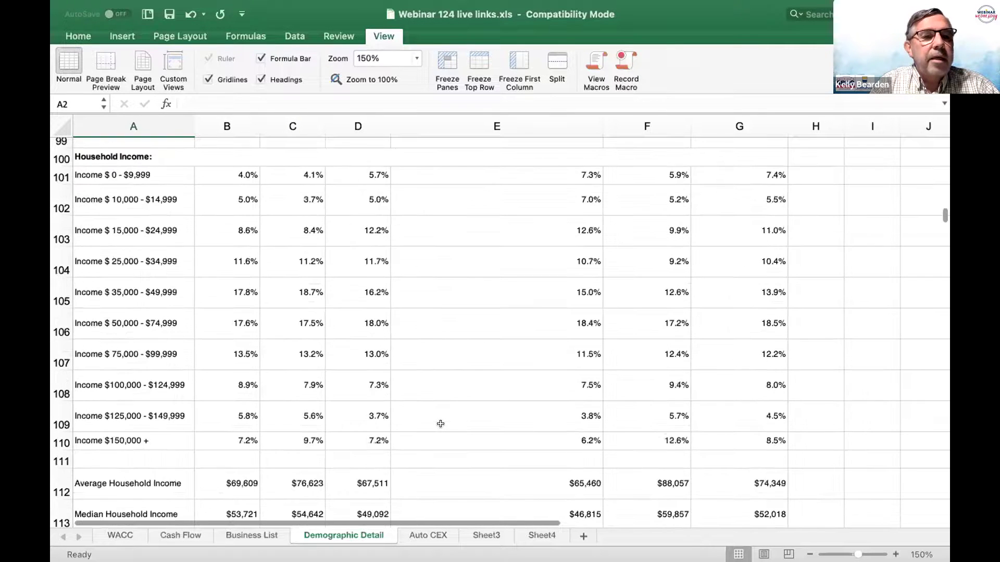
# - Examine the average, median and per capita income rows and the Vehicles Available section for each radius and region
pyautogui.scroll(-8, 441, 424)
pyautogui.scroll(-6, 440, 424)
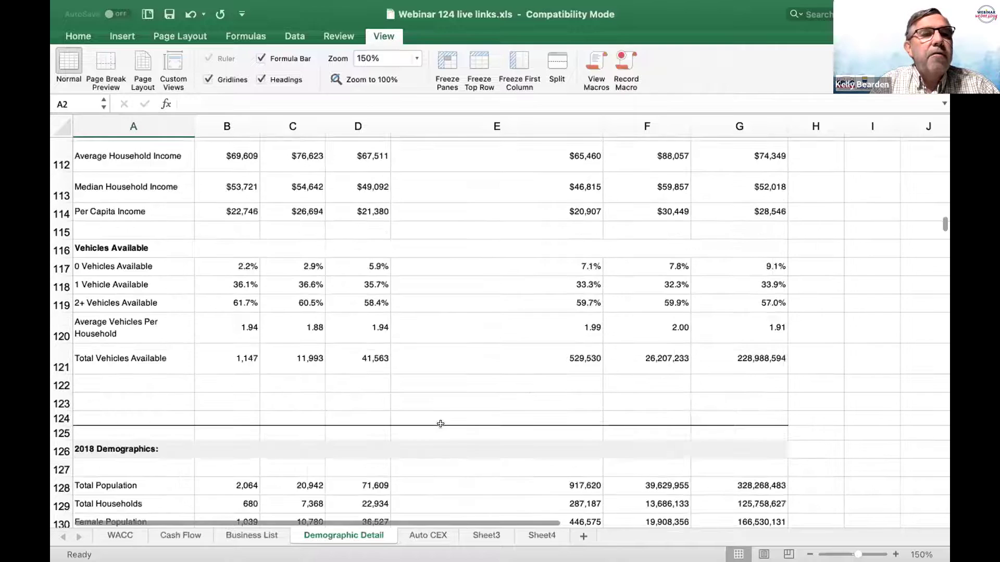
pyautogui.scroll(-3, 440, 424)
pyautogui.scroll(-1, 440, 424)
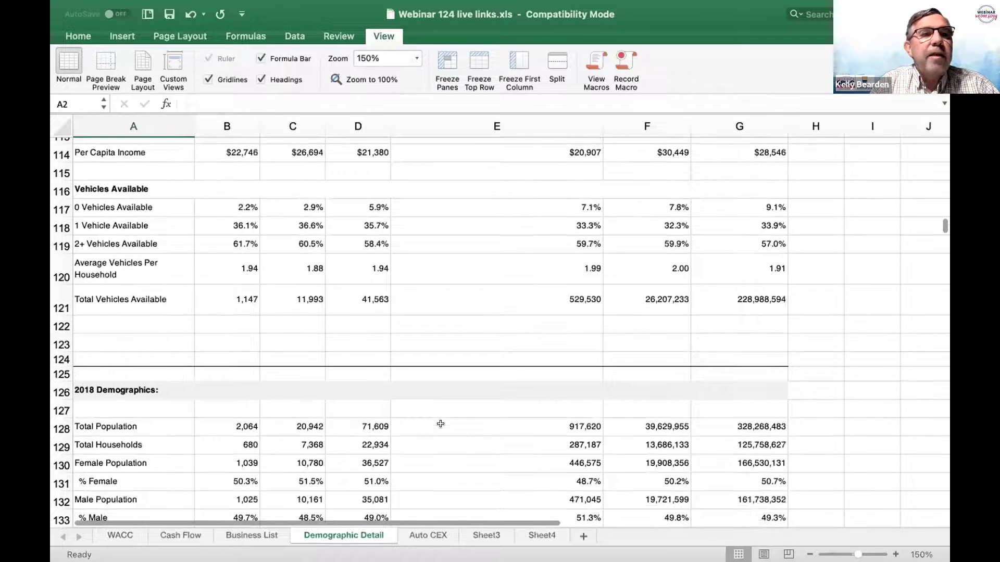
pyautogui.scroll(-2, 440, 424)
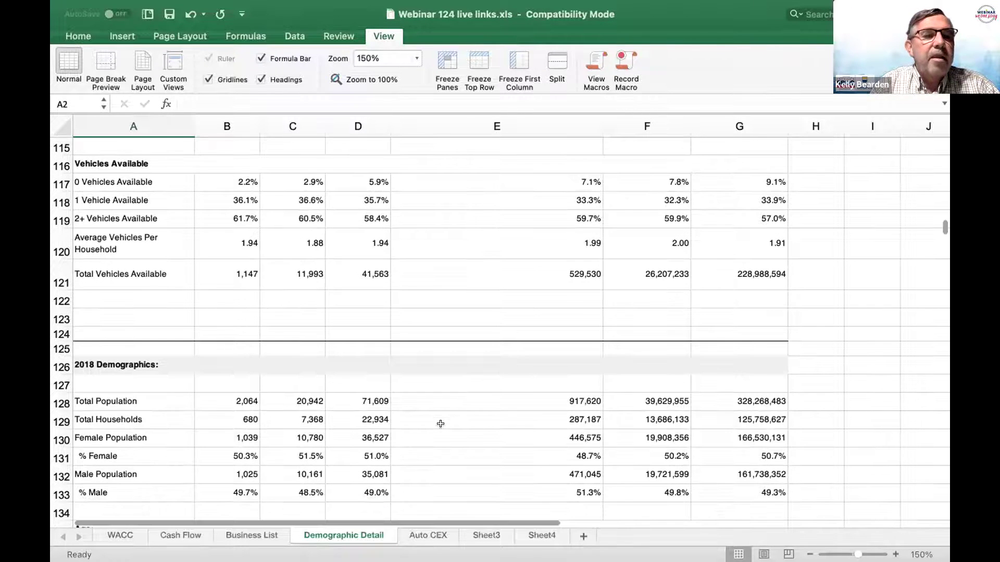
pyautogui.scroll(3, 441, 423)
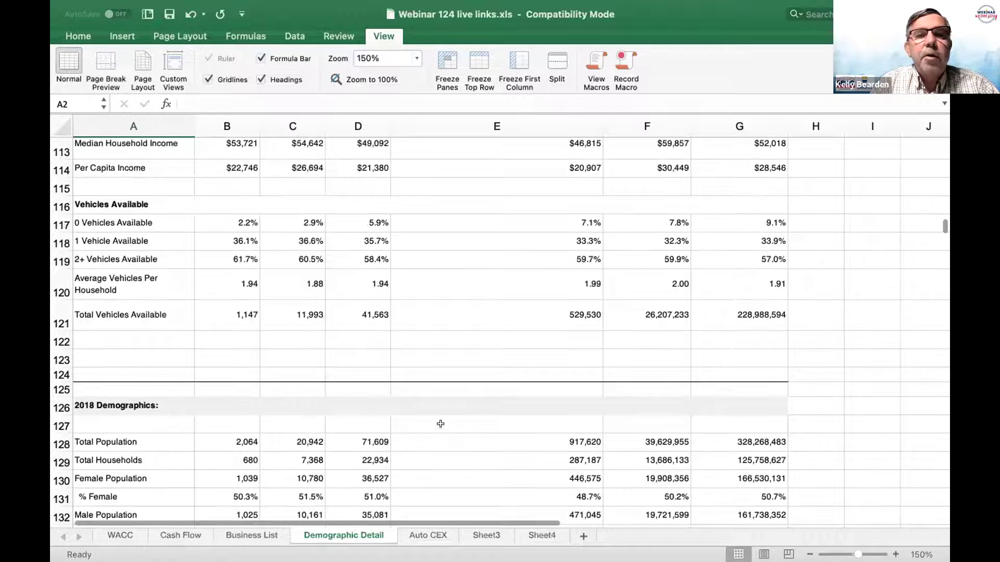
pyautogui.scroll(3, 440, 424)
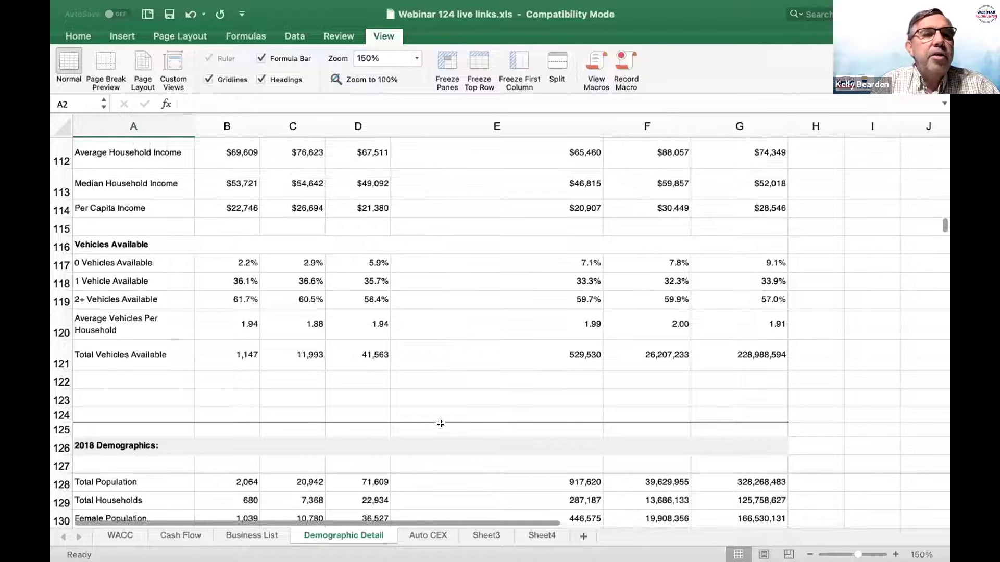
pyautogui.scroll(3, 441, 423)
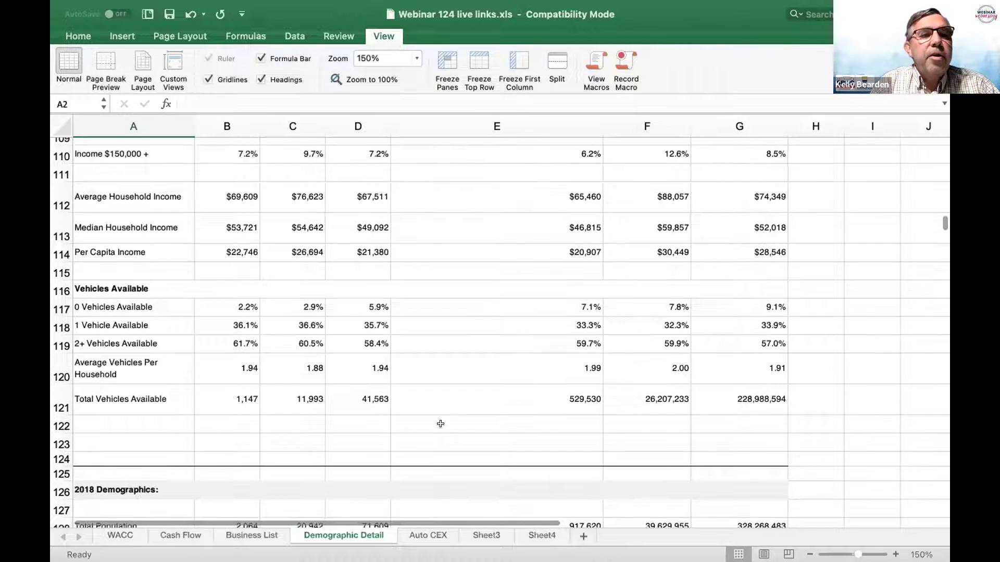
pyautogui.scroll(2, 440, 423)
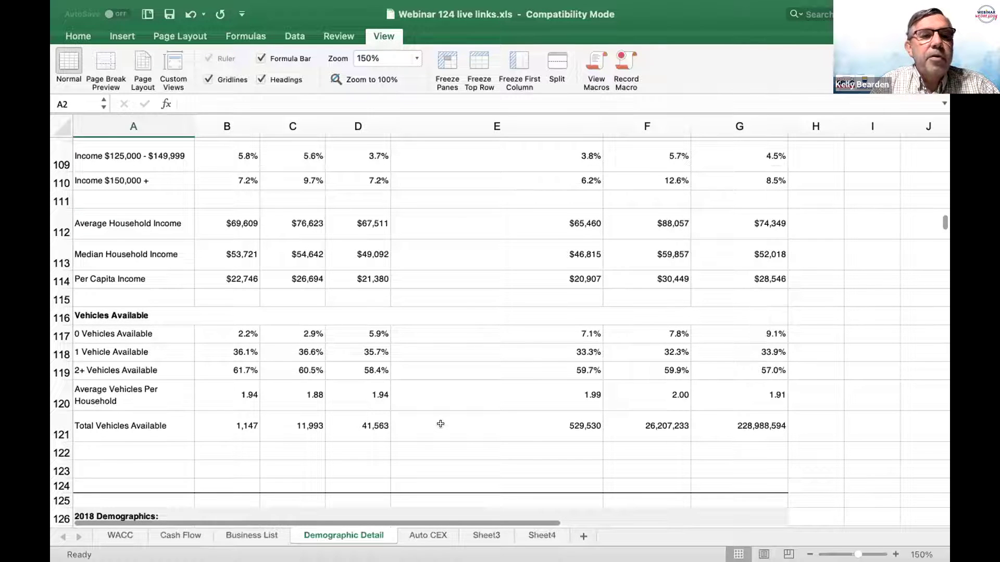
pyautogui.scroll(1, 440, 423)
# - Read the 2018 Demographics population, Age, Housing Units and Housing Units by Tenure figures
pyautogui.scroll(-7, 441, 423)
pyautogui.scroll(-8, 441, 423)
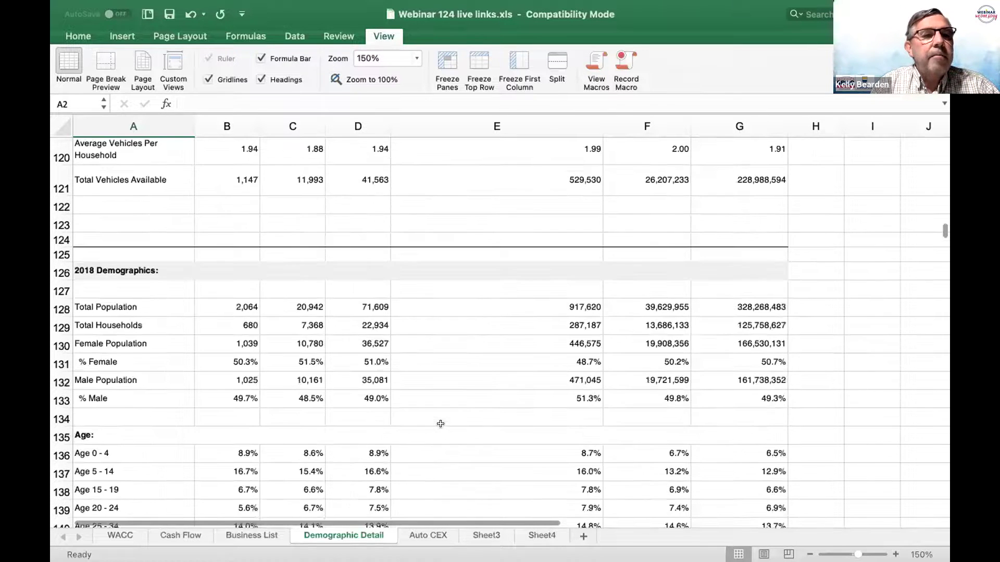
pyautogui.scroll(-5, 440, 424)
pyautogui.scroll(-1, 441, 423)
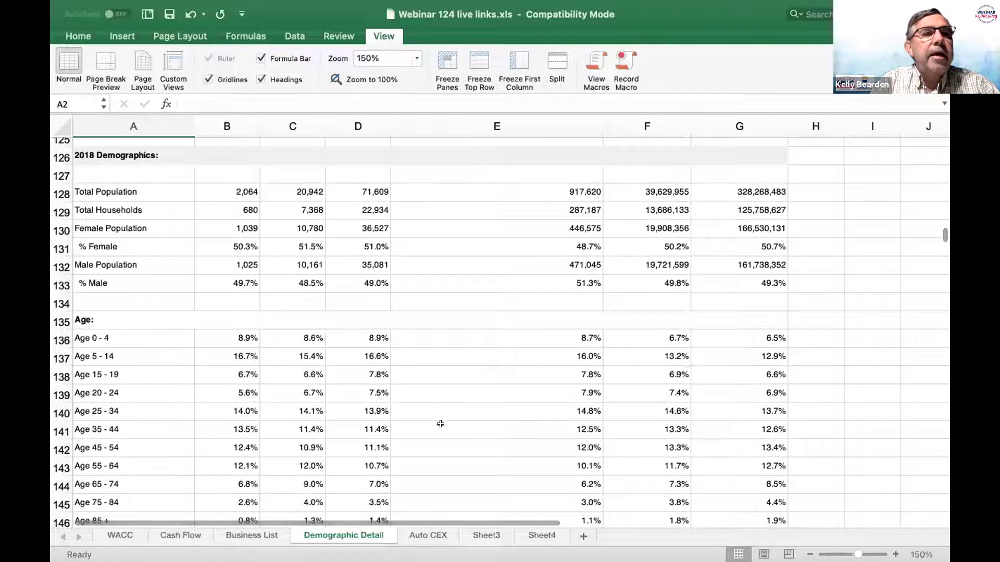
pyautogui.scroll(-1, 440, 424)
pyautogui.scroll(-1, 440, 424)
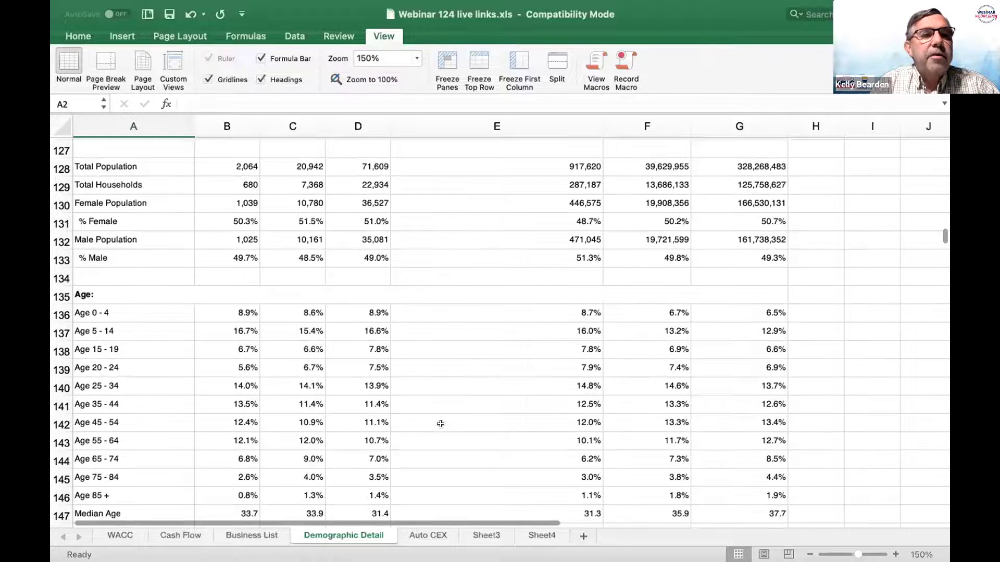
pyautogui.scroll(-3, 440, 424)
pyautogui.scroll(-5, 440, 424)
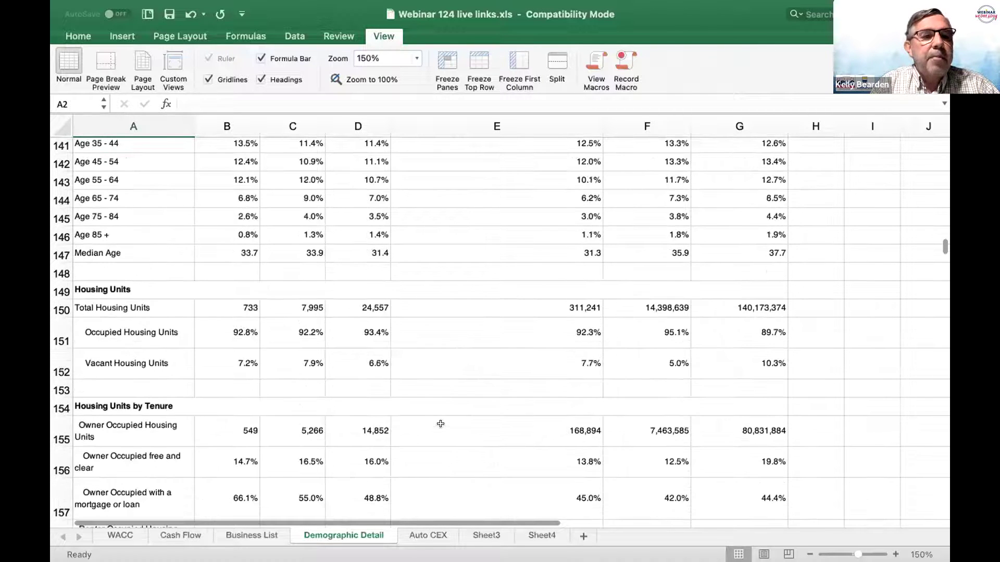
pyautogui.scroll(-5, 441, 424)
# - Return to the header of the Demographic Detail Comparison Report
pyautogui.scroll(15, 441, 424)
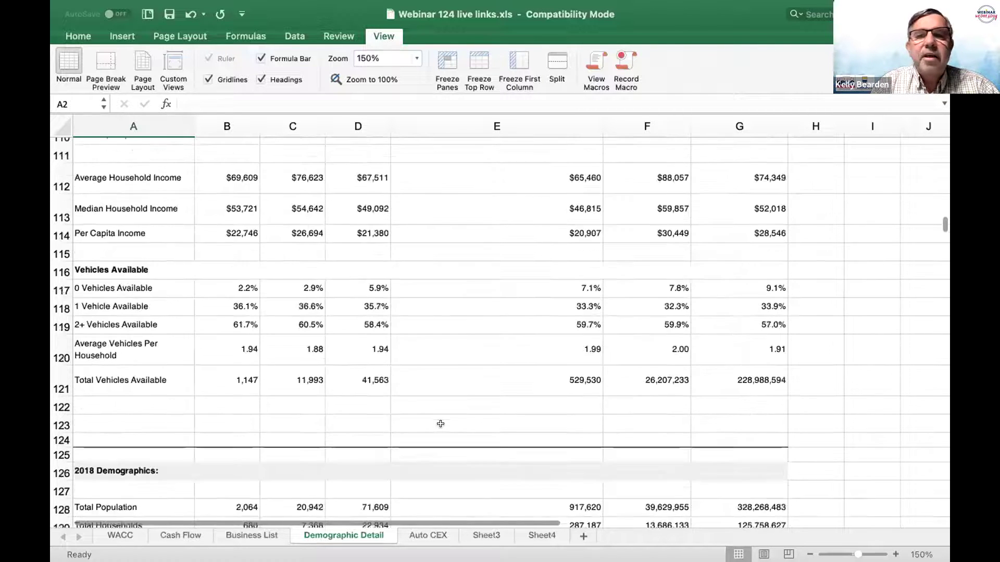
pyautogui.scroll(15, 441, 423)
pyautogui.scroll(12, 441, 423)
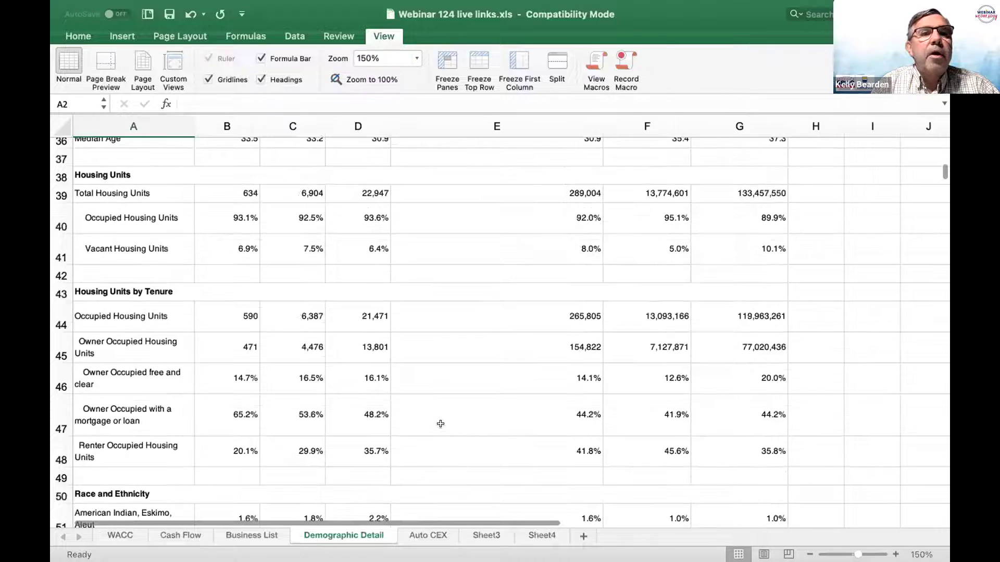
pyautogui.scroll(12, 440, 423)
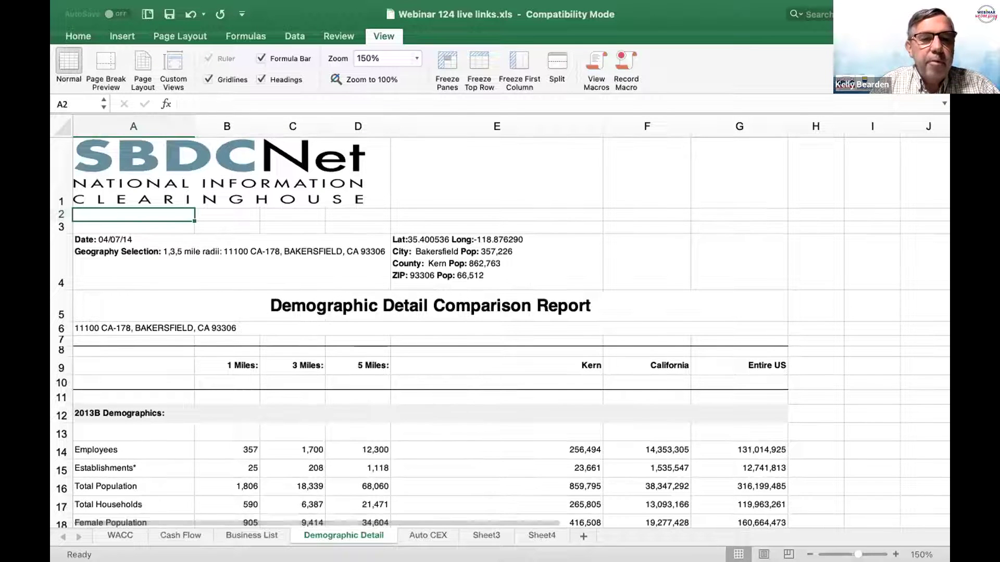
# - Open the Auto CEX sheet and compare 2013B Households by Vehicles Available across the radii, Kern, California and Entire US
pyautogui.click(418, 531)
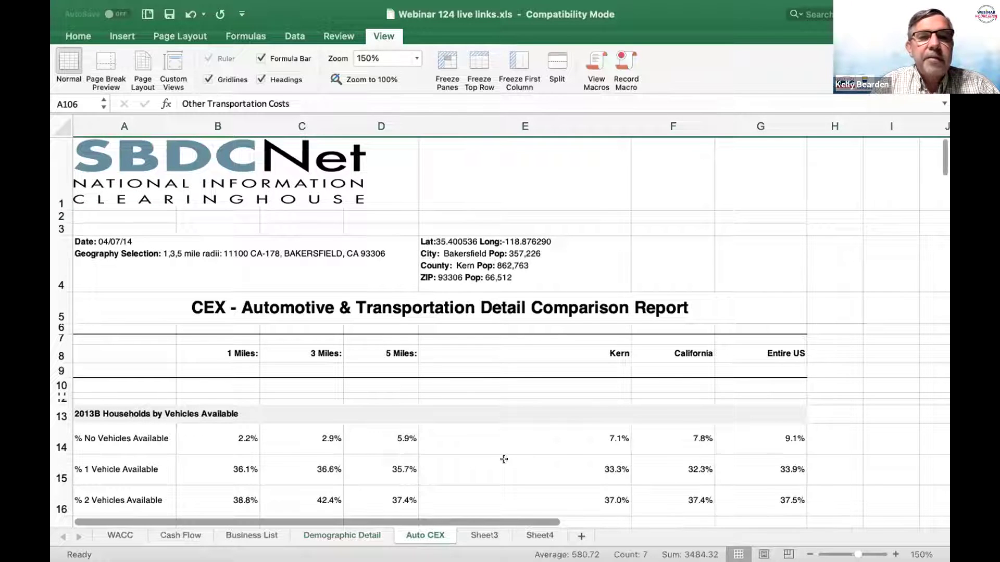
pyautogui.scroll(-3, 504, 459)
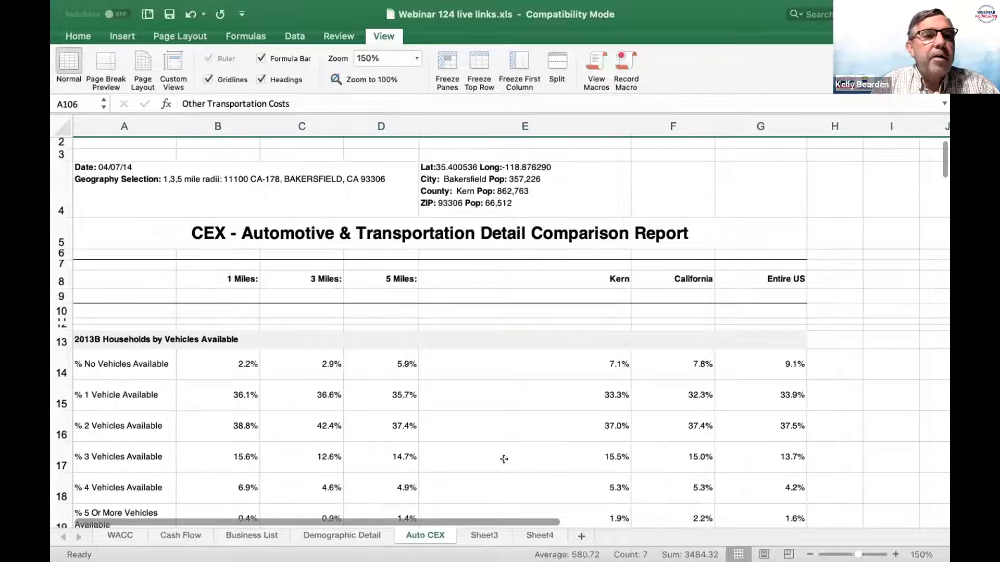
pyautogui.scroll(-1, 504, 459)
pyautogui.scroll(-1, 504, 459)
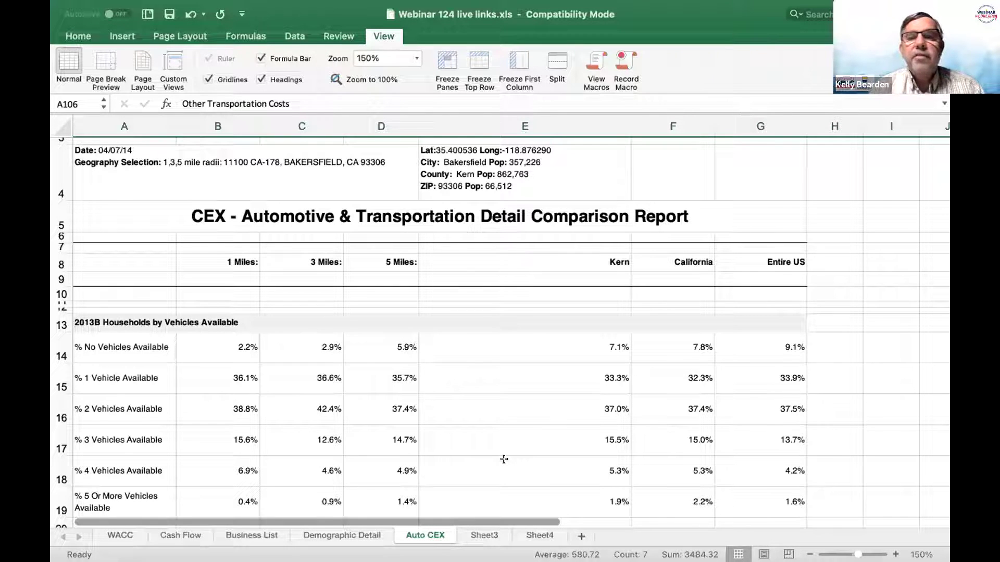
pyautogui.scroll(-3, 503, 460)
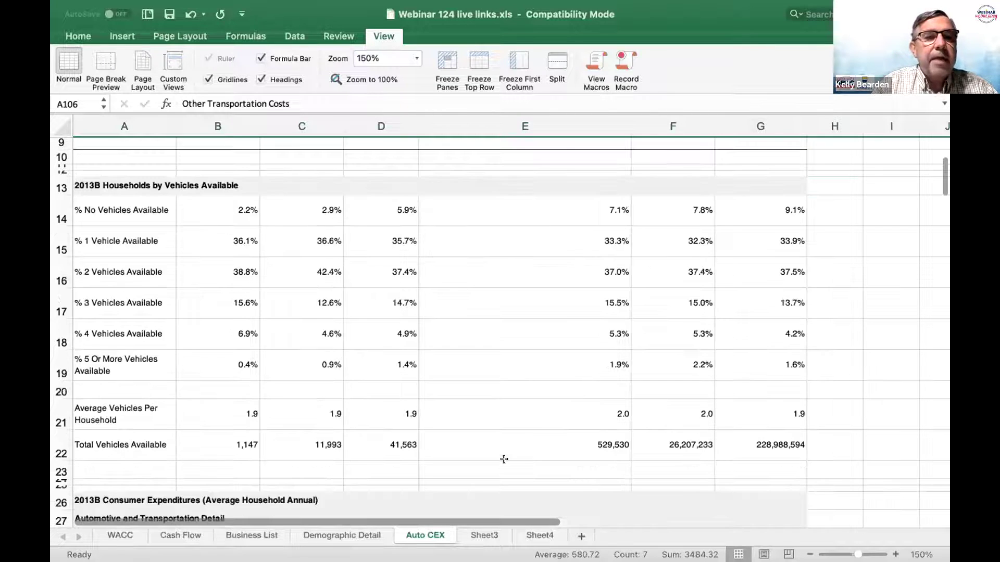
pyautogui.scroll(-2, 503, 459)
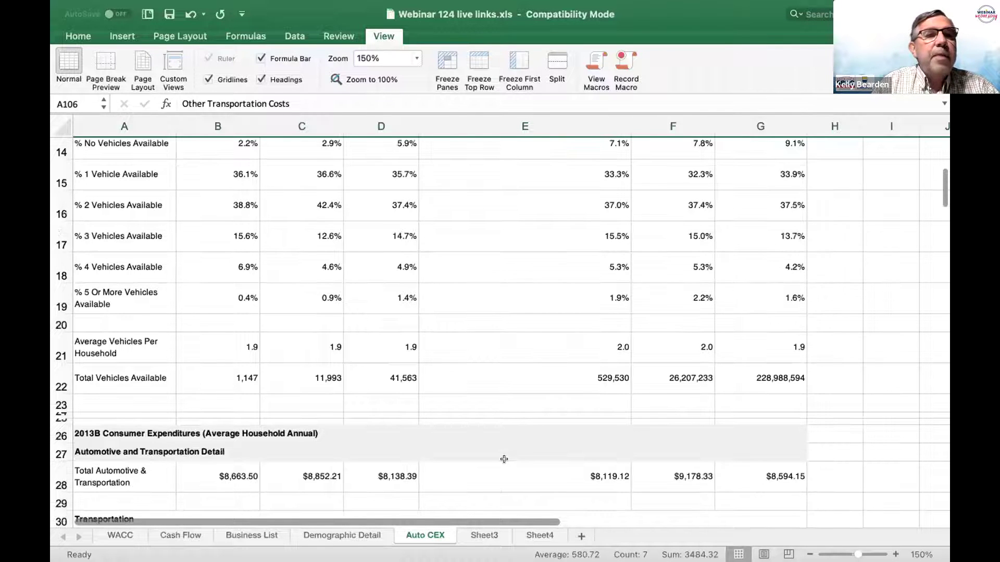
# - Read the 2013B Consumer Expenditures from Transportation through Other Costs and Public Transportation to Vehicle Repair & Maintenance
pyautogui.scroll(-4, 503, 459)
pyautogui.scroll(-2, 504, 459)
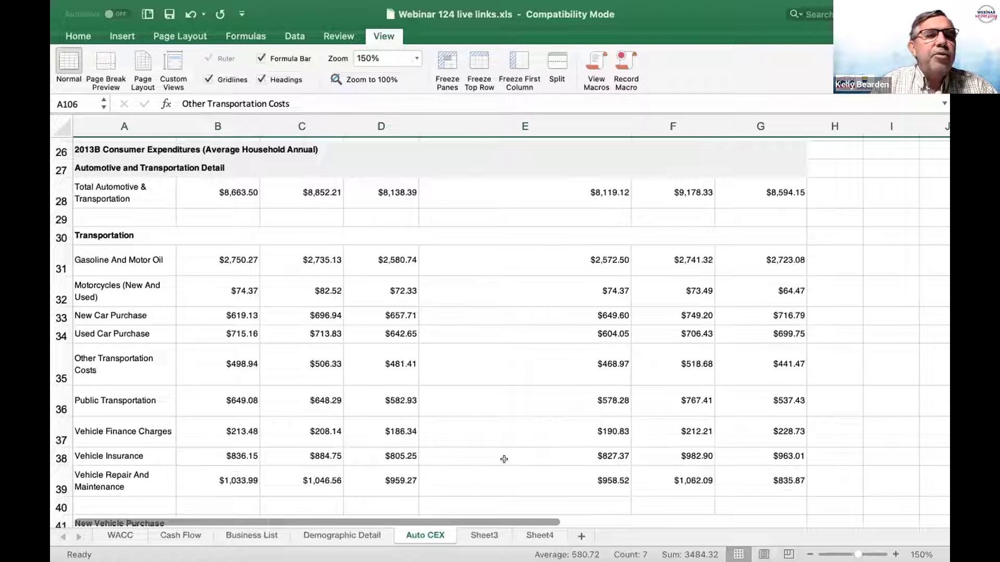
pyautogui.scroll(-1, 503, 460)
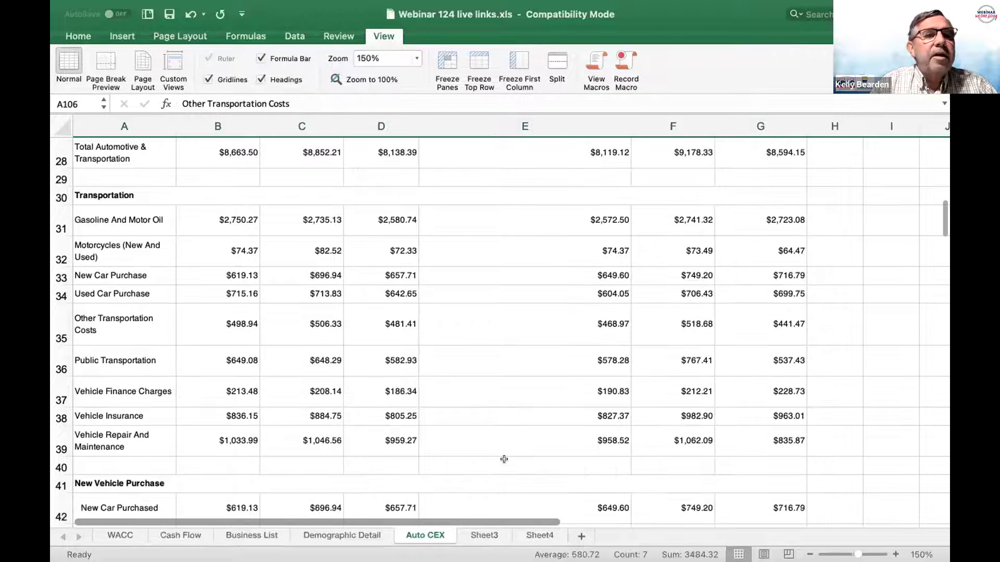
pyautogui.scroll(-1, 504, 459)
pyautogui.scroll(-2, 504, 459)
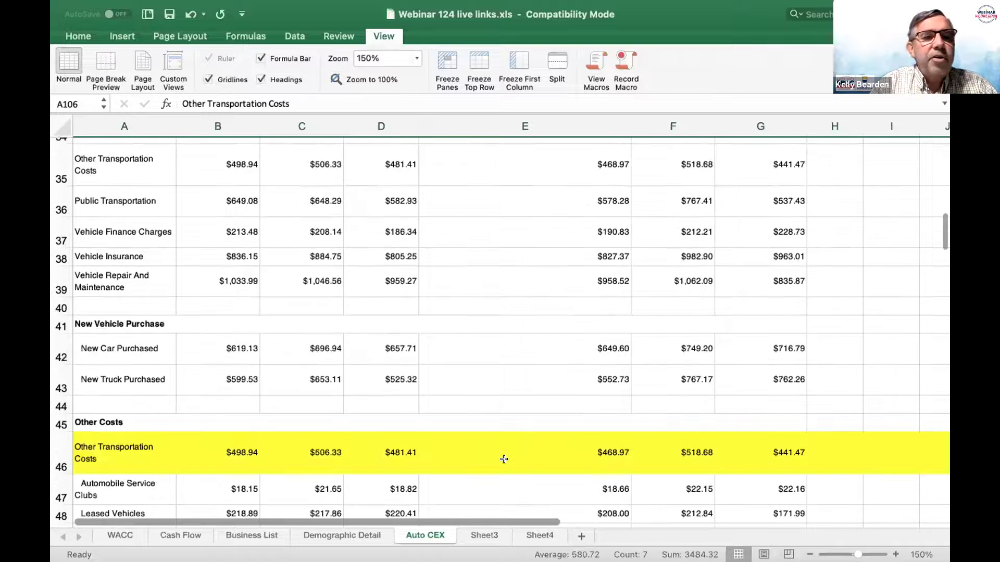
pyautogui.scroll(-2, 503, 459)
pyautogui.scroll(-2, 503, 459)
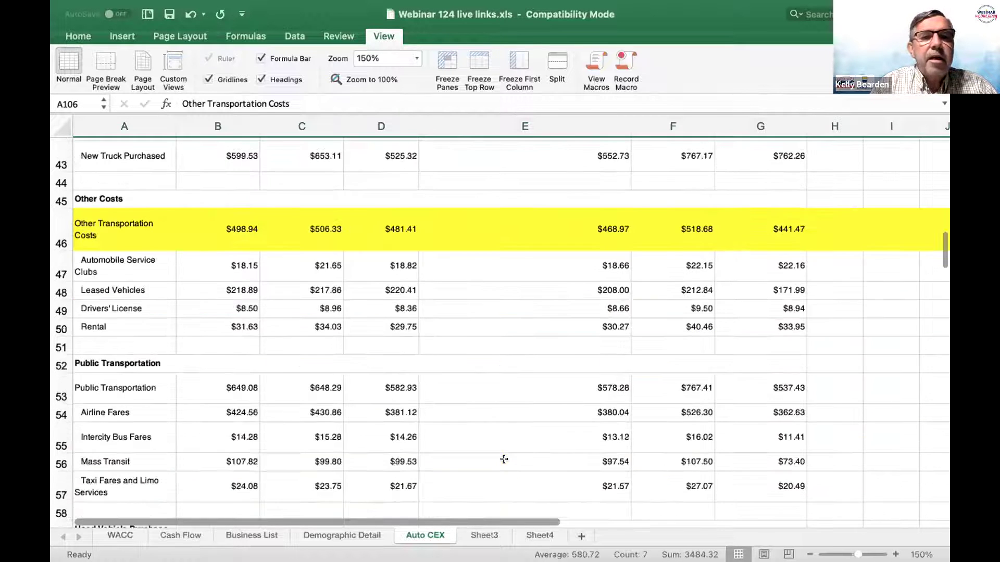
pyautogui.scroll(-4, 503, 460)
pyautogui.scroll(-2, 503, 459)
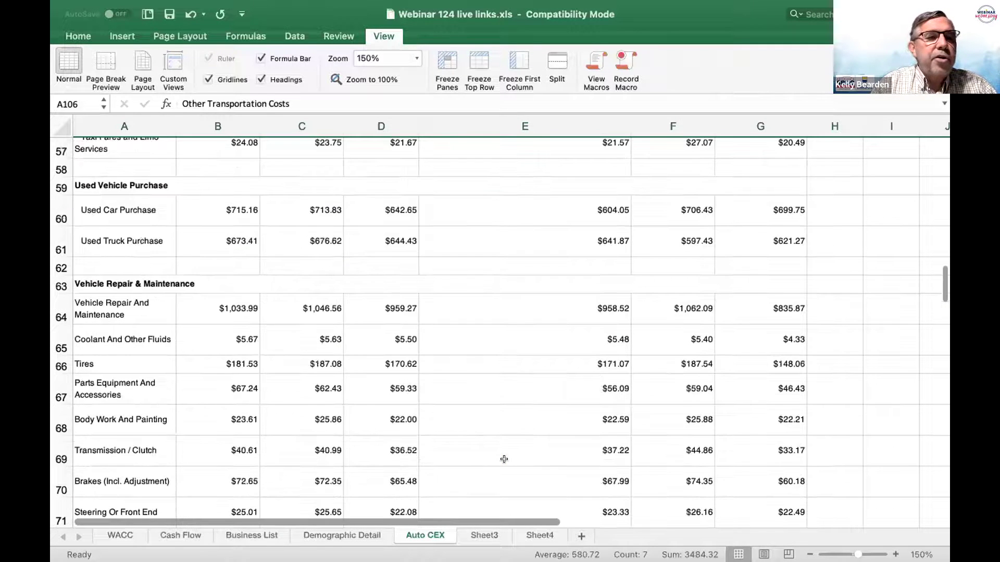
# - Return to the header of the CEX - Automotive & Transportation Detail Comparison Report
pyautogui.scroll(6, 503, 459)
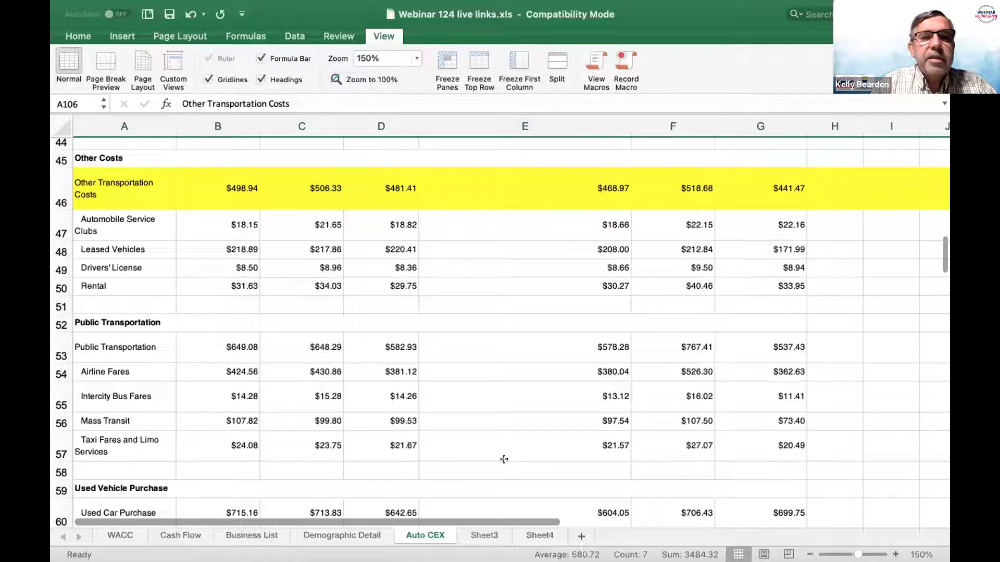
pyautogui.scroll(15, 503, 459)
pyautogui.scroll(4, 503, 459)
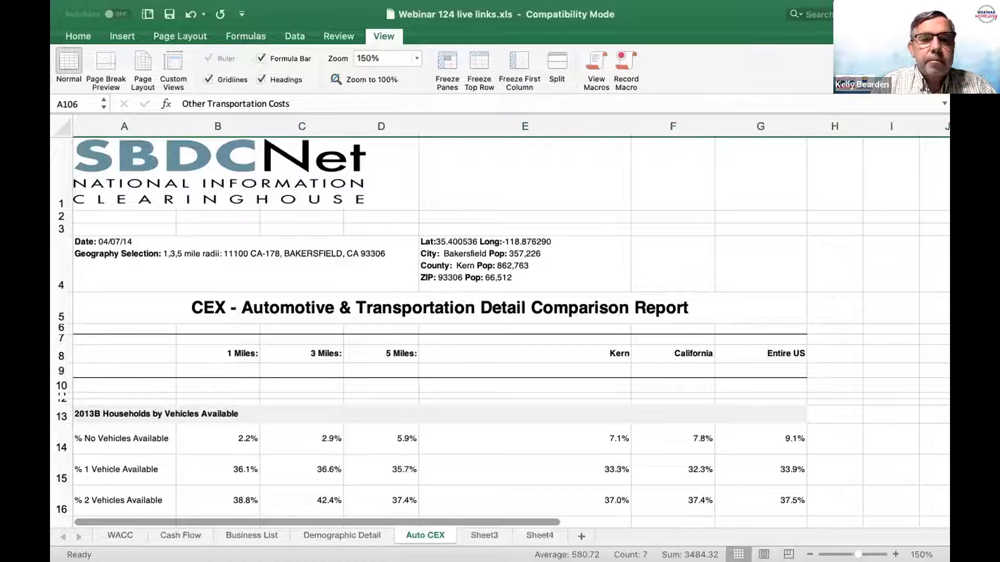
# - Look at the Yo Mama's Llamas cash flow forecast on Sheet3, and check Sheet4 for content
pyautogui.click(500, 537)
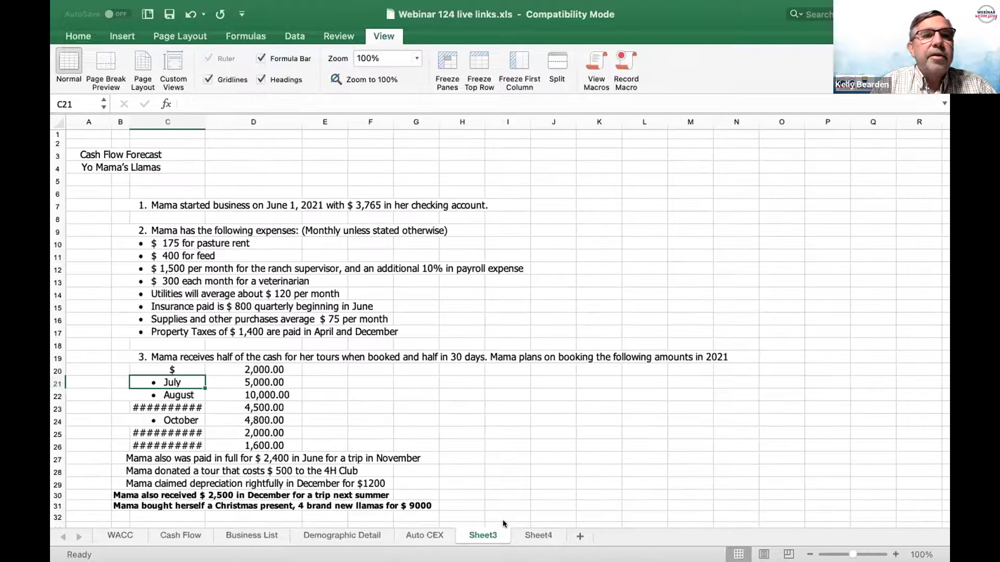
pyautogui.hotkey('ctrl', 'pagedown')
pyautogui.scroll(-5, 443, 453)
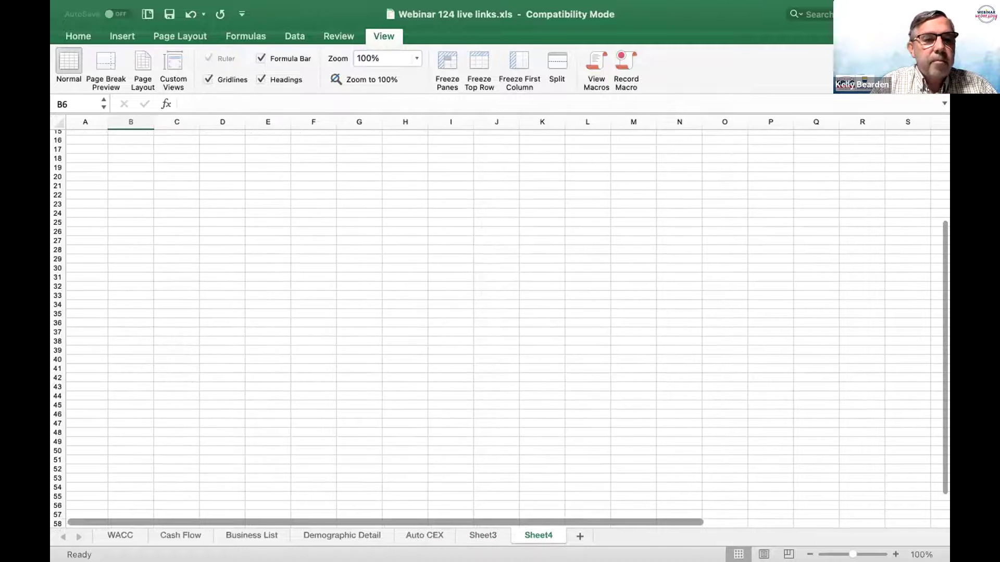
# - Go back to the WACC sheet, and switch to the web browser showing the IBISWorld home page
pyautogui.click(116, 536)
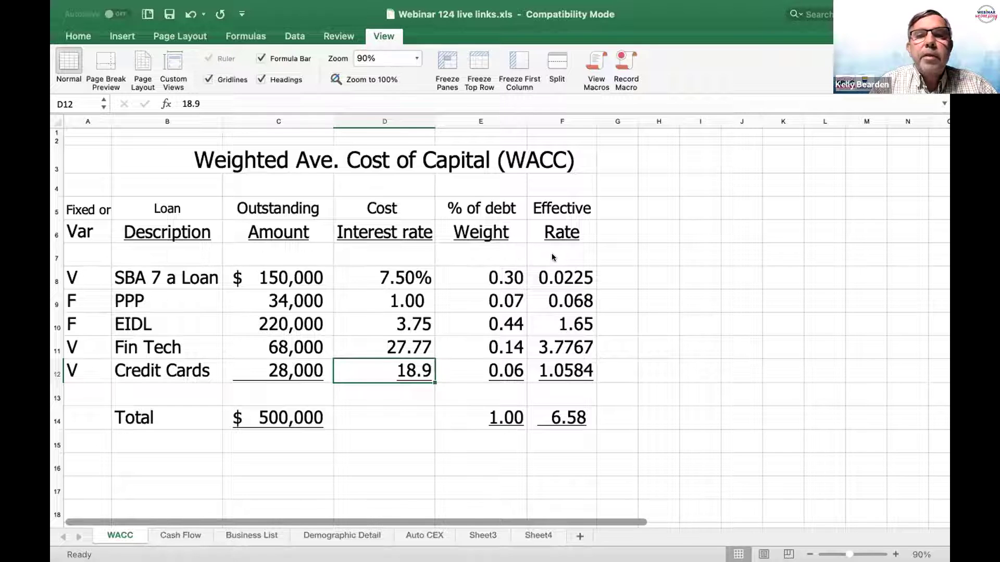
pyautogui.press('super+Tab')
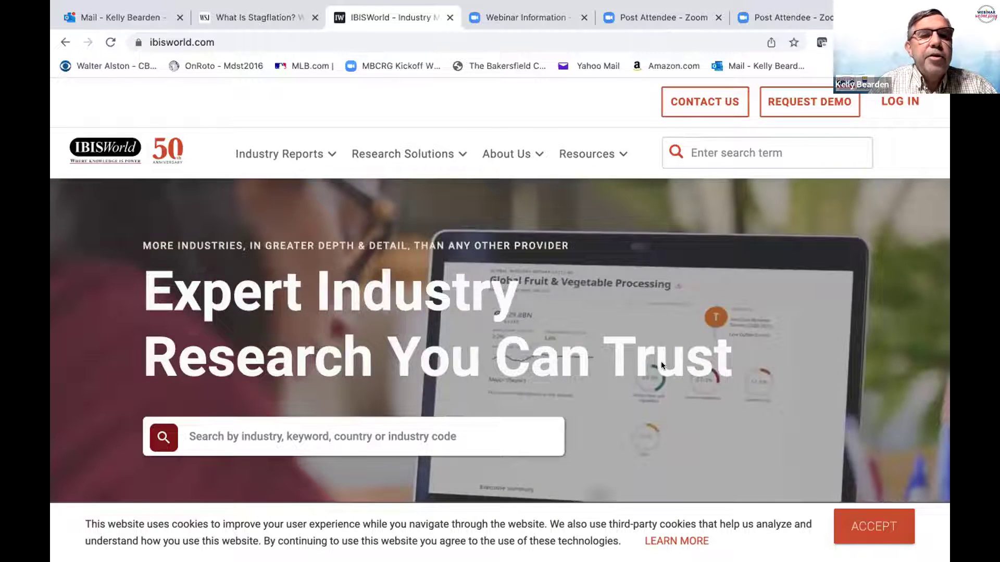
# - Look through the IBISWorld home page's sectors, 10 Fastest Growing Industries and Any Role sections, and return to its opening banner
pyautogui.scroll(-3, 661, 364)
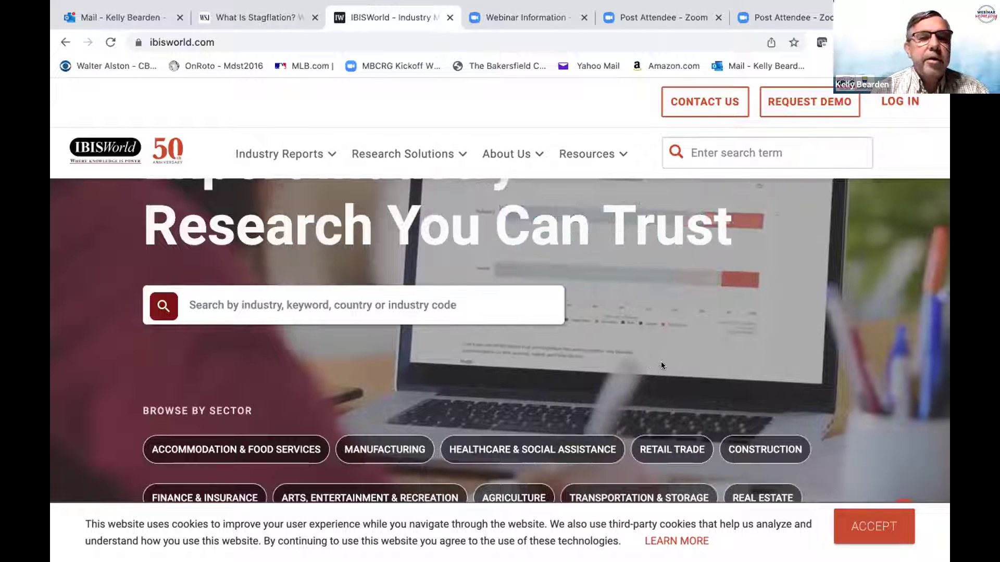
pyautogui.scroll(-1, 661, 365)
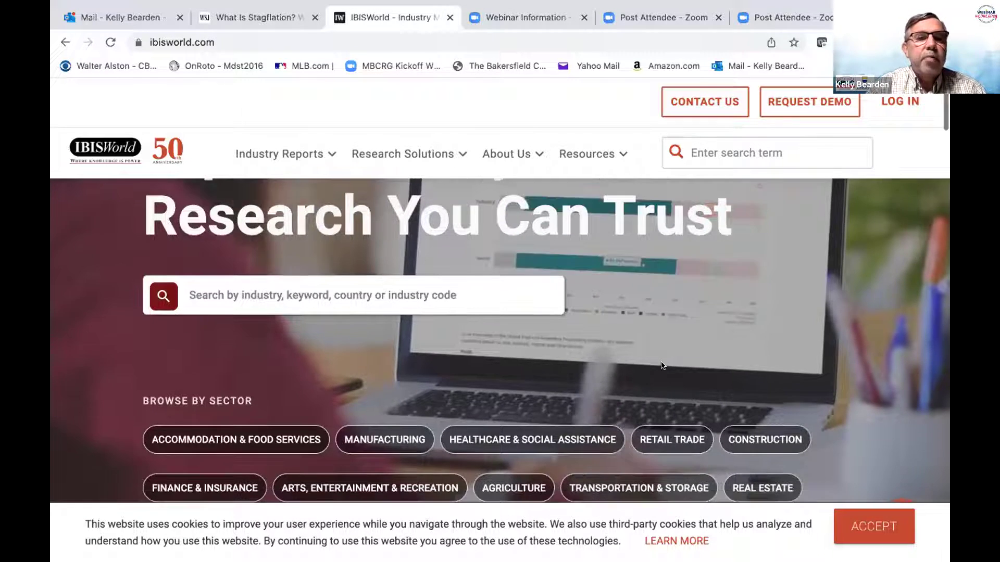
pyautogui.scroll(-1, 895, 398)
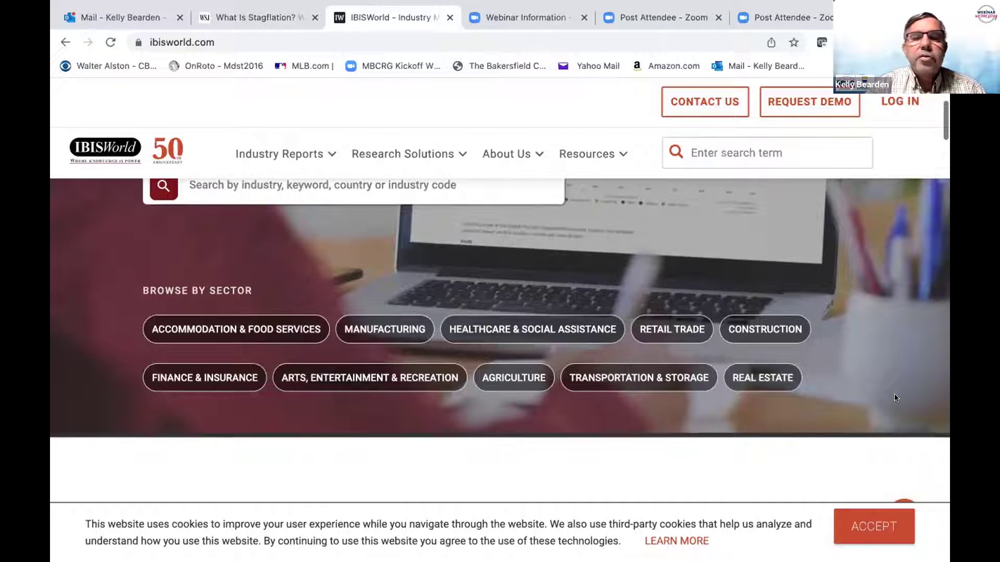
pyautogui.scroll(-5, 895, 397)
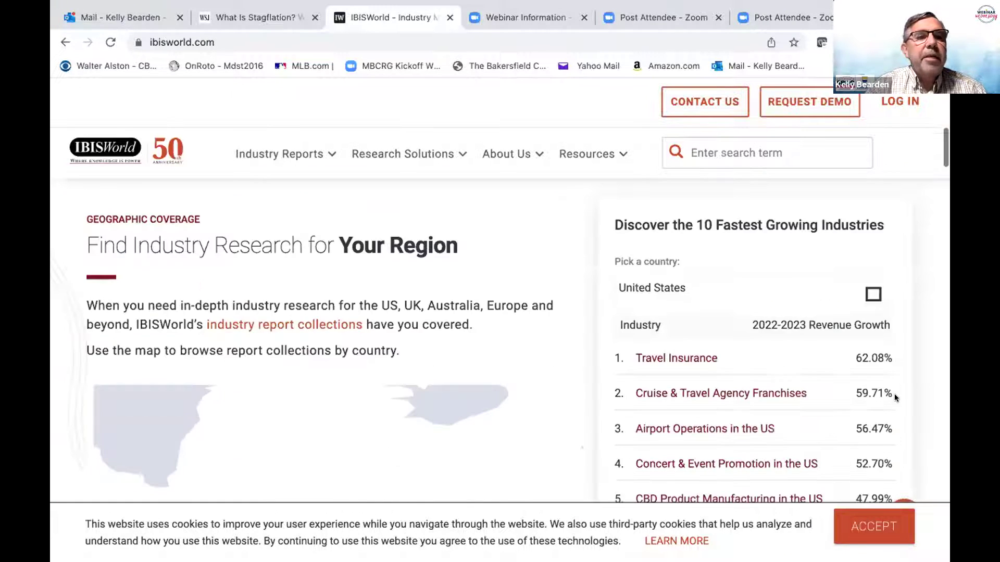
pyautogui.scroll(-4, 895, 398)
pyautogui.scroll(-4, 895, 398)
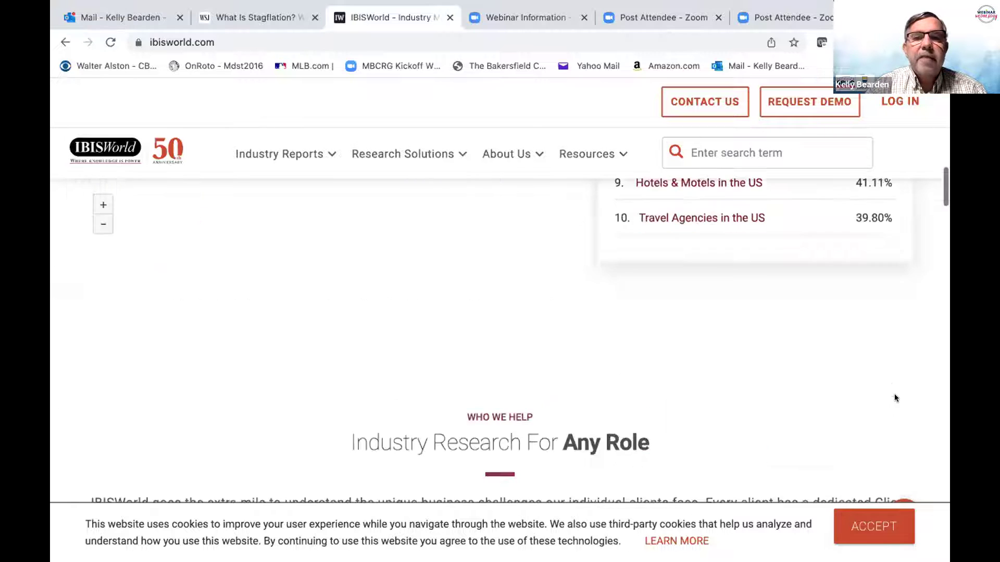
pyautogui.scroll(-3, 894, 398)
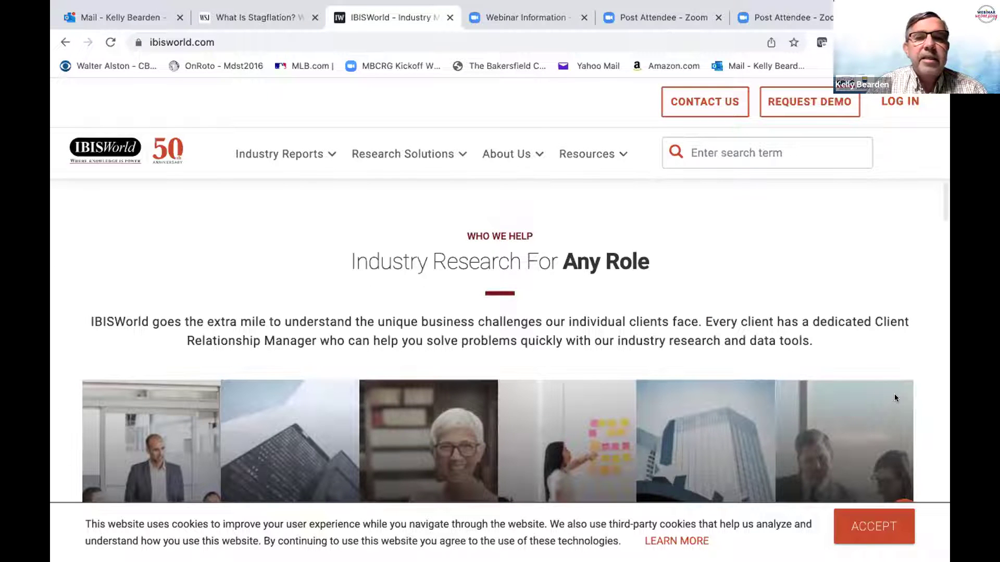
pyautogui.scroll(4, 895, 394)
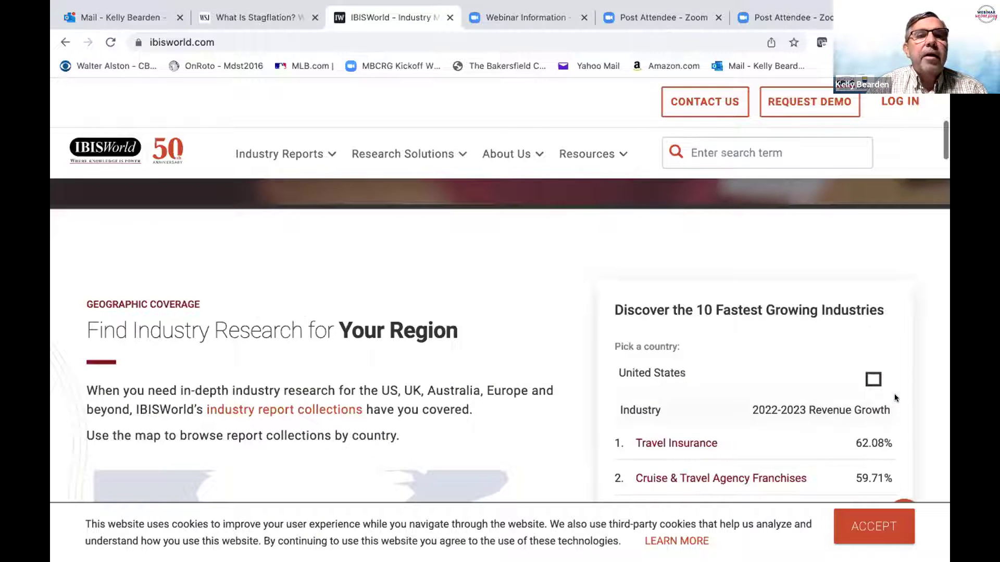
pyautogui.scroll(10, 895, 394)
pyautogui.scroll(2, 894, 398)
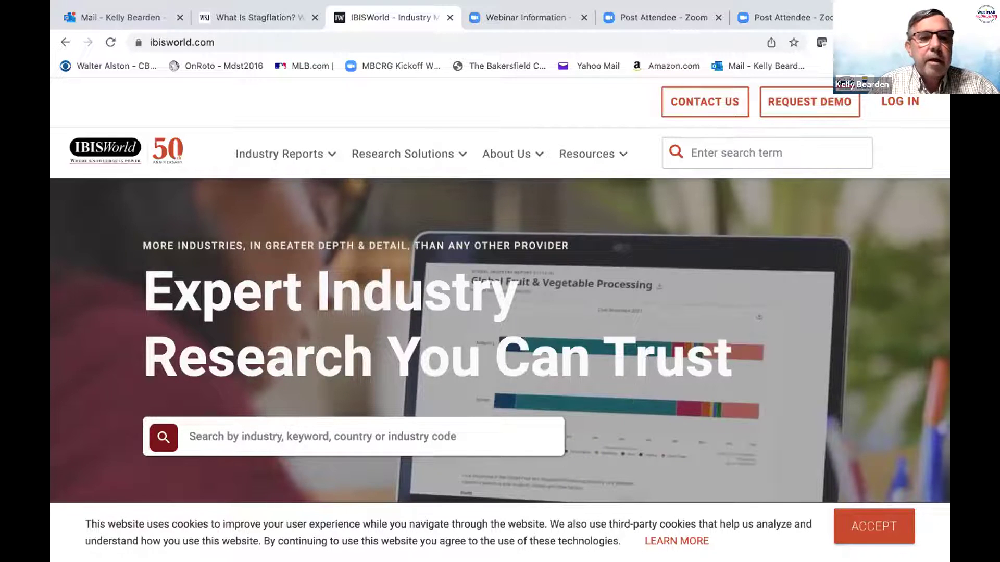
# - Switch to the slide show, view the Tool Wish List and Risks with rising rates slides, and go back to Tools for your business
pyautogui.hotkey('alt', 'Tab')
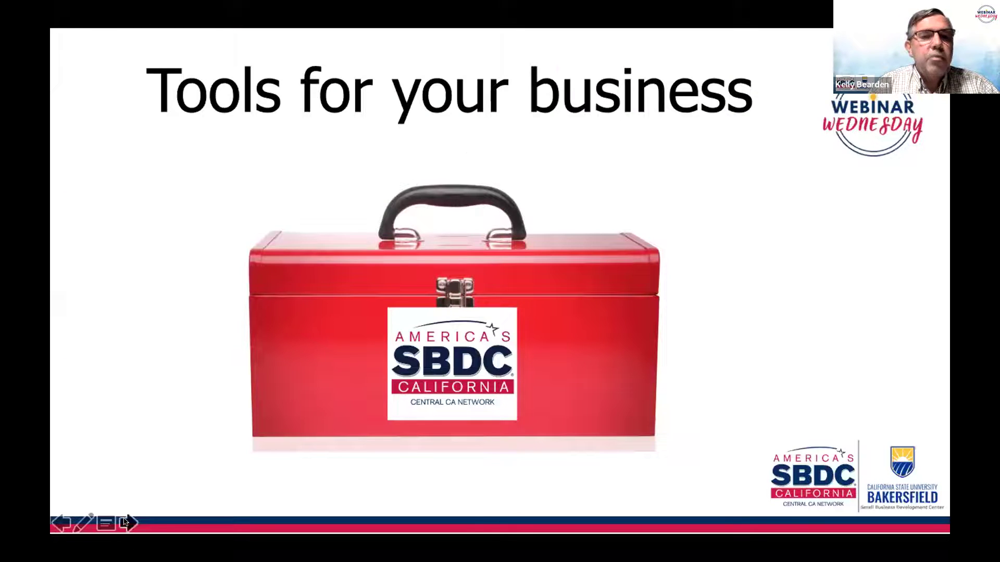
pyautogui.click(126, 522)
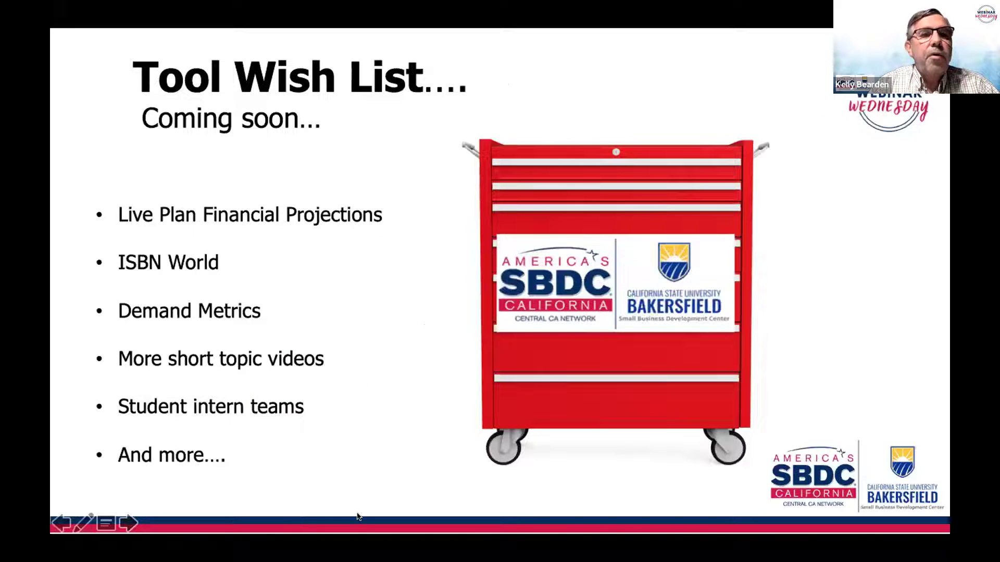
pyautogui.click(389, 453)
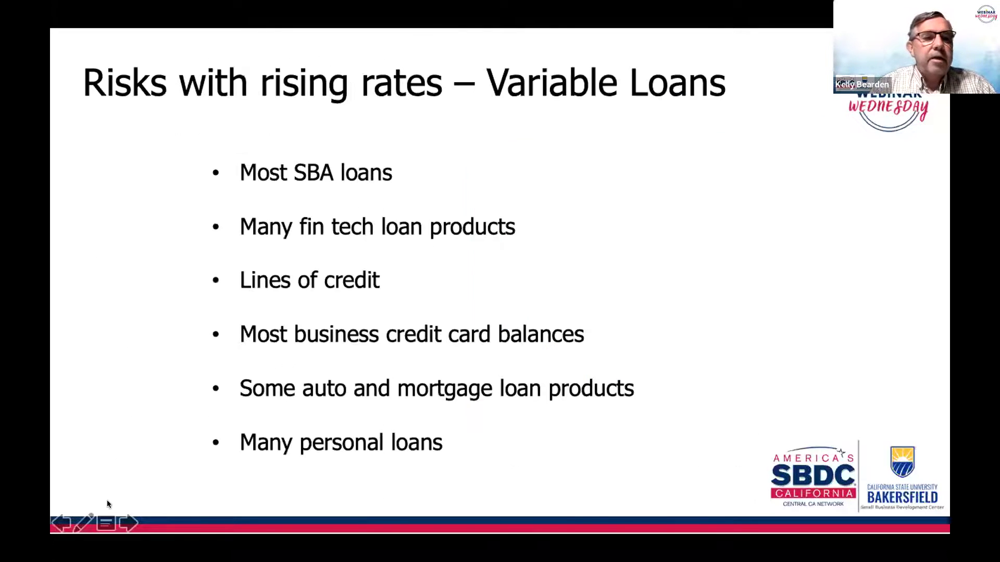
pyautogui.click(59, 522)
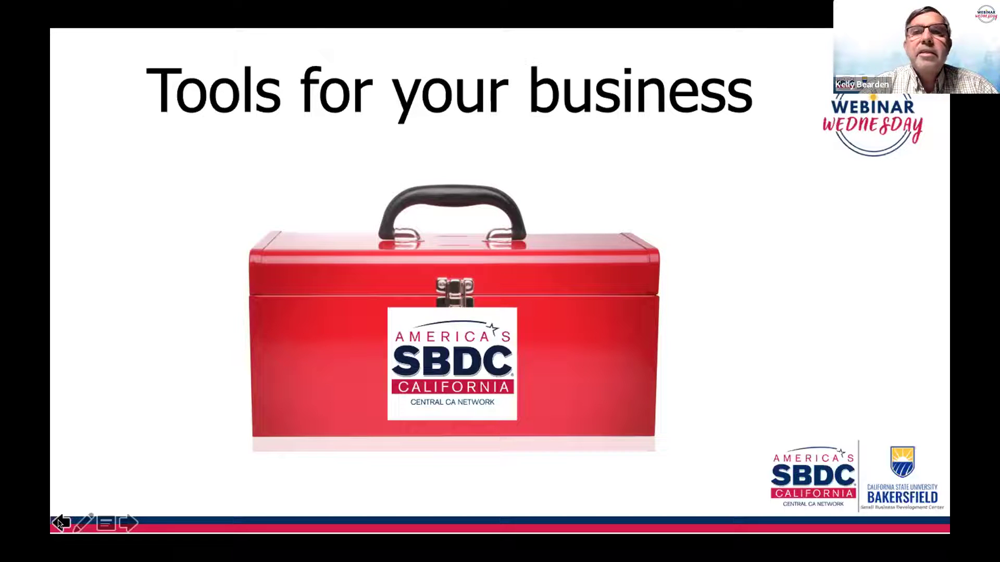
pyautogui.click(59, 523)
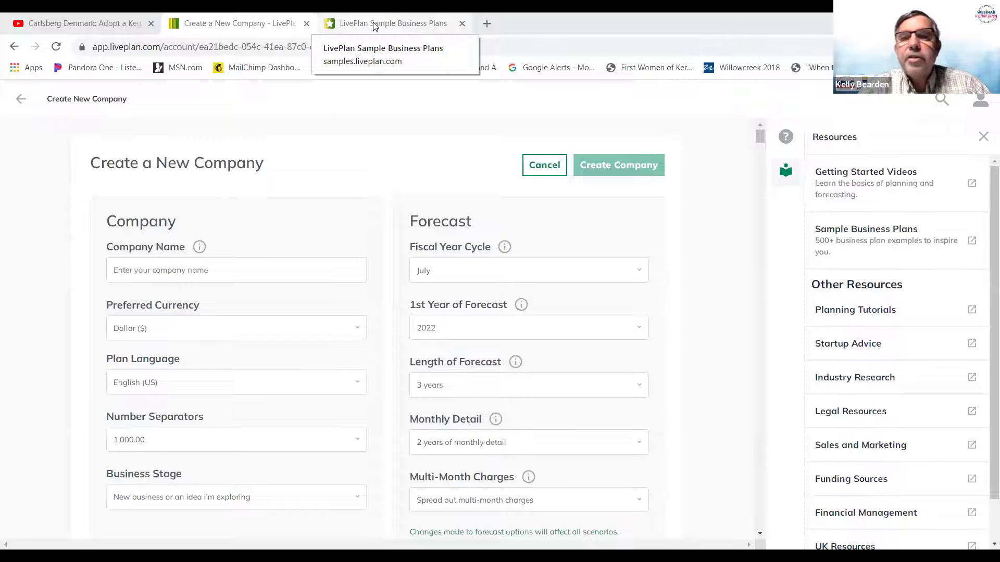
# - Open the LivePlan Sample Business Plans page and read the Soapy Rides Car Wash Executive Summary through the Management section
pyautogui.hotkey('ctrl', 'Tab')
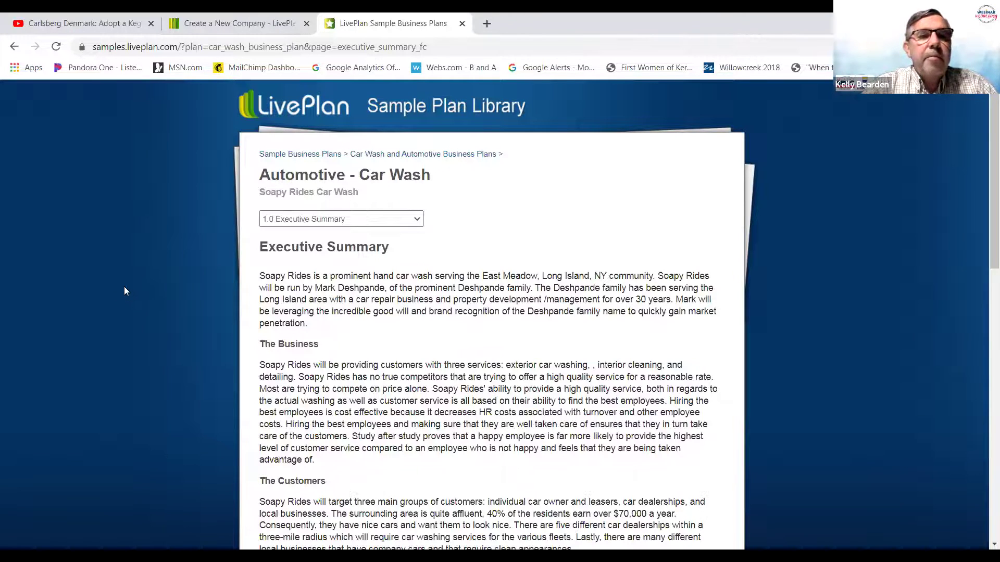
pyautogui.scroll(-3, 123, 286)
pyautogui.scroll(3, 122, 285)
pyautogui.scroll(-2, 122, 286)
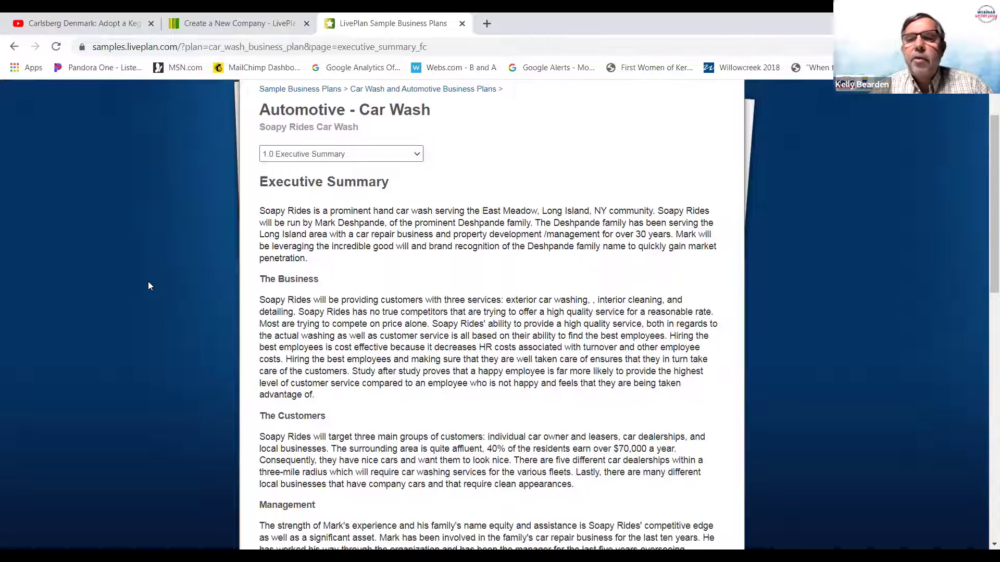
pyautogui.scroll(-3, 147, 282)
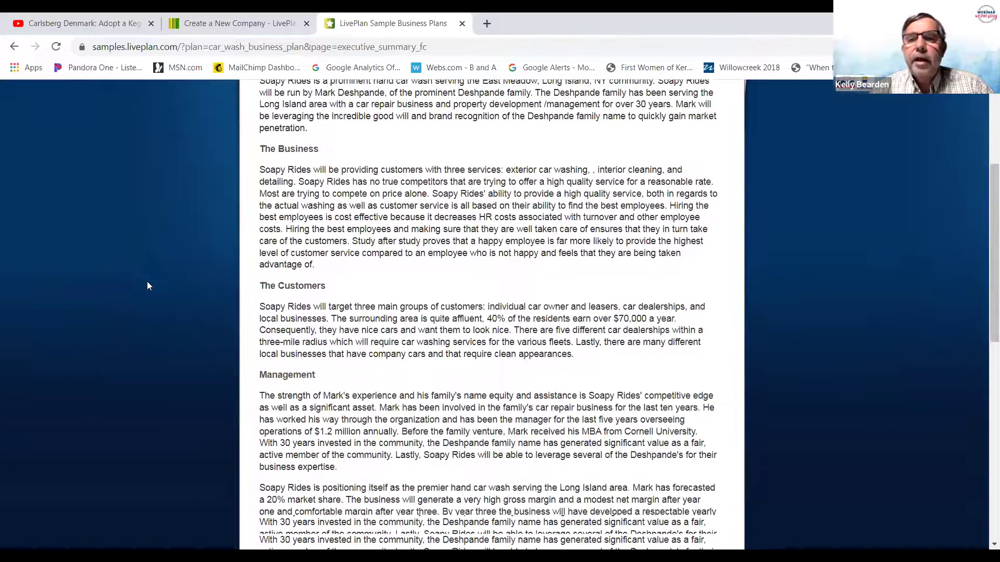
pyautogui.scroll(1, 147, 286)
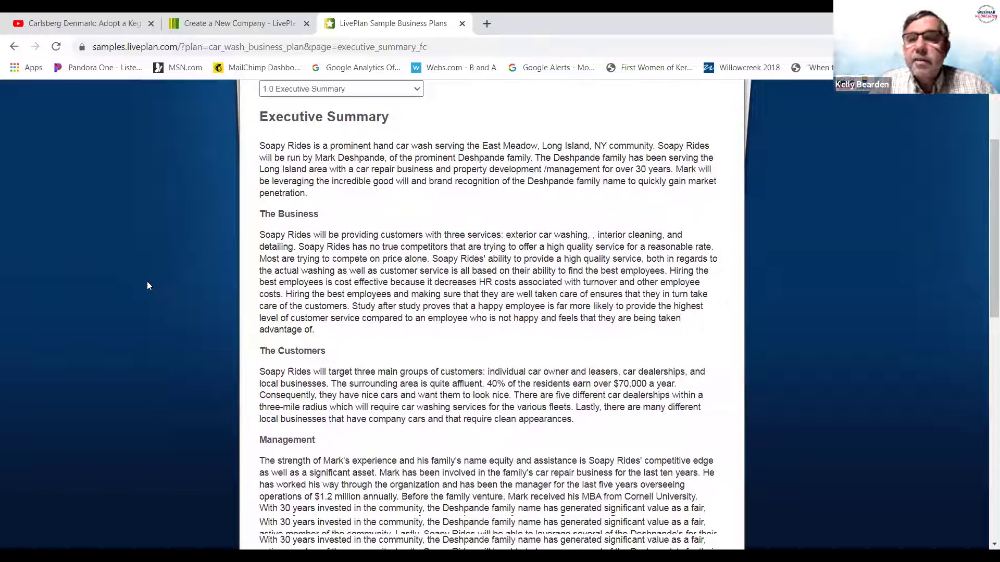
pyautogui.scroll(-1, 148, 286)
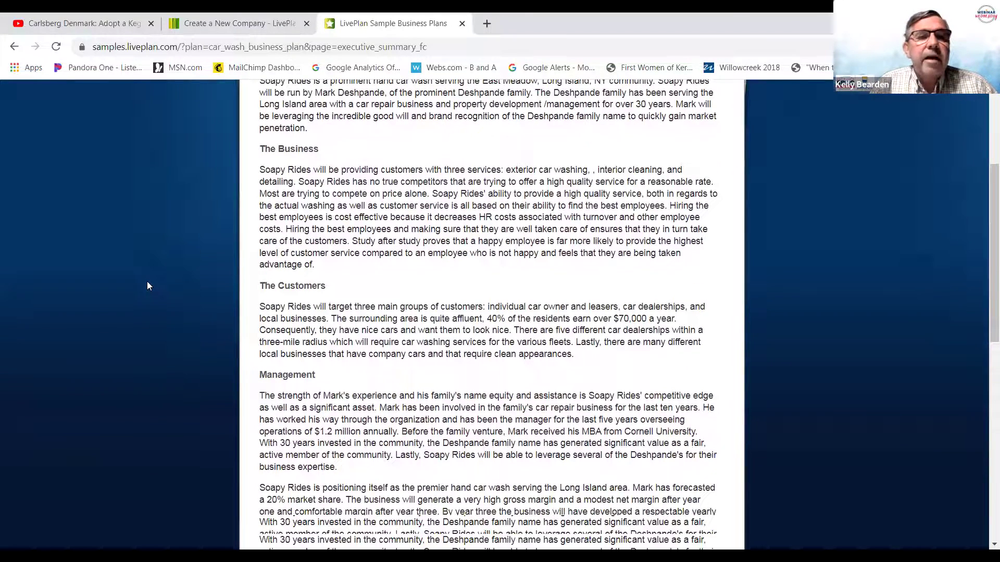
pyautogui.scroll(-1, 147, 286)
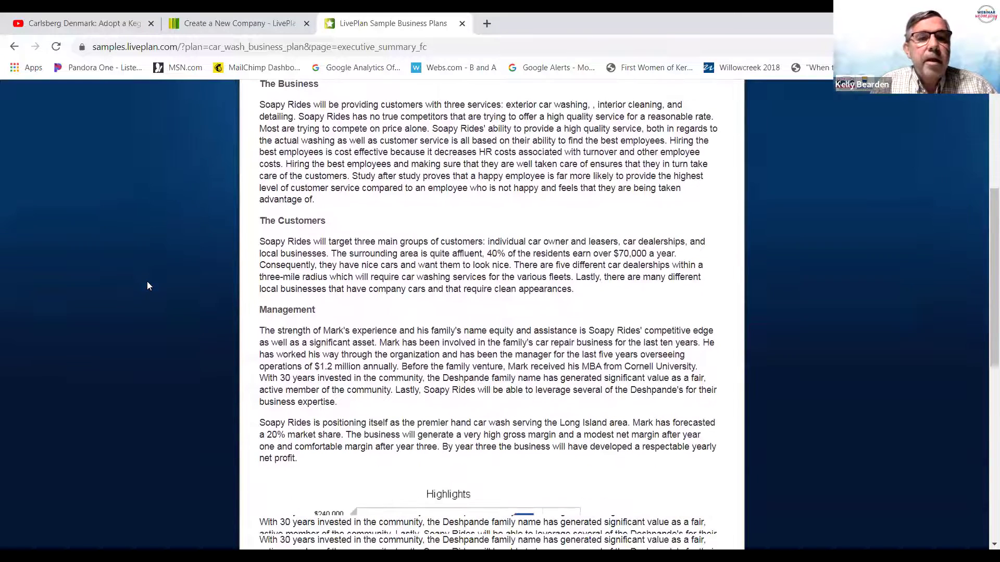
# - Examine the Highlights chart and the 1.1 Objectives and 1.2 Mission sections of the car wash plan
pyautogui.scroll(-5, 147, 286)
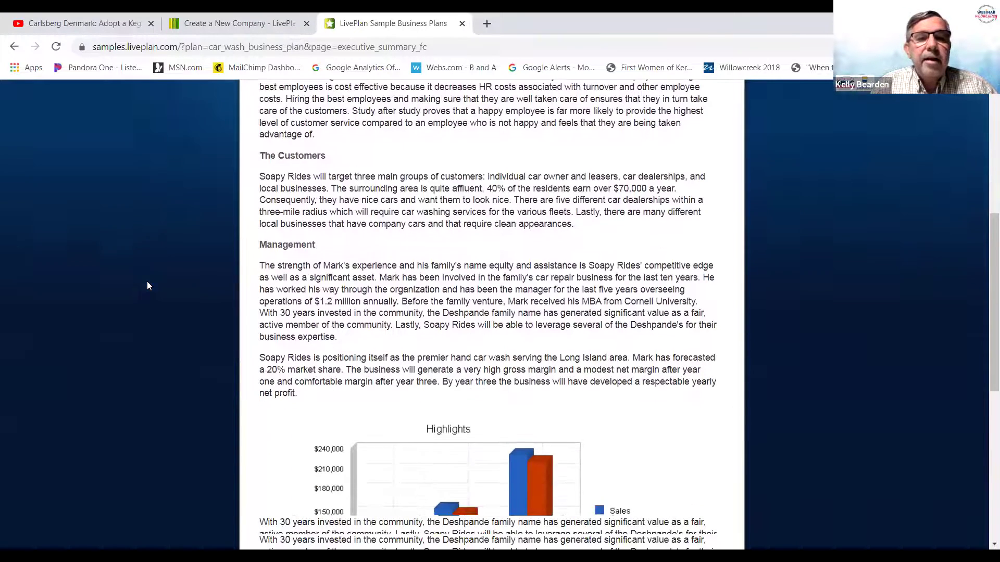
pyautogui.scroll(-1, 148, 286)
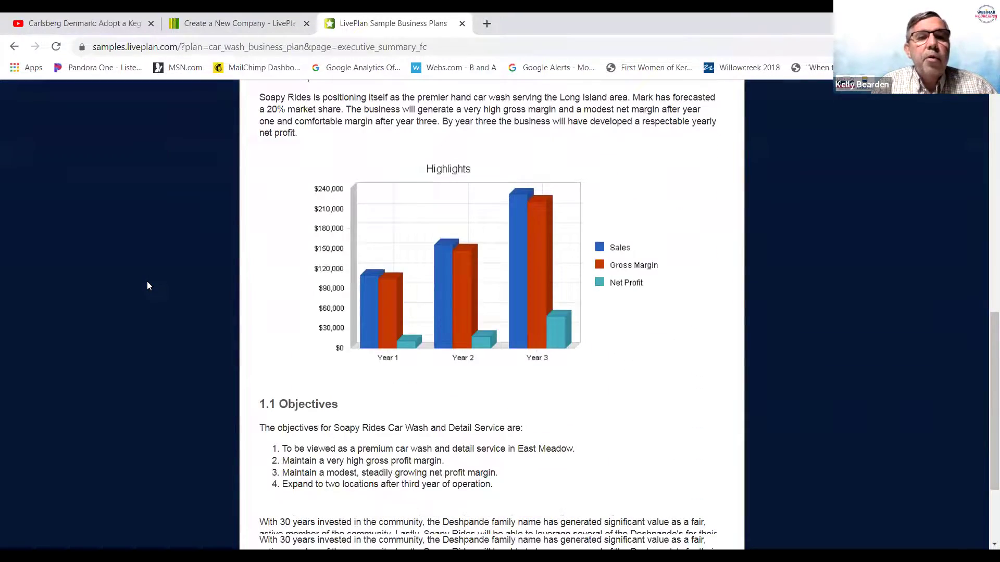
pyautogui.scroll(-2, 148, 286)
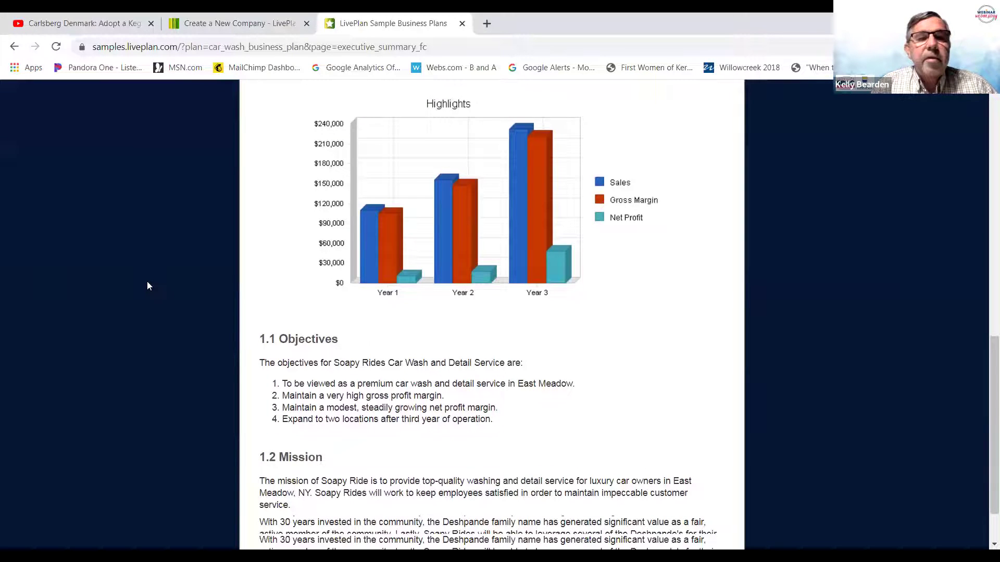
pyautogui.scroll(-1, 147, 286)
pyautogui.scroll(1, 150, 289)
pyautogui.scroll(-1, 149, 291)
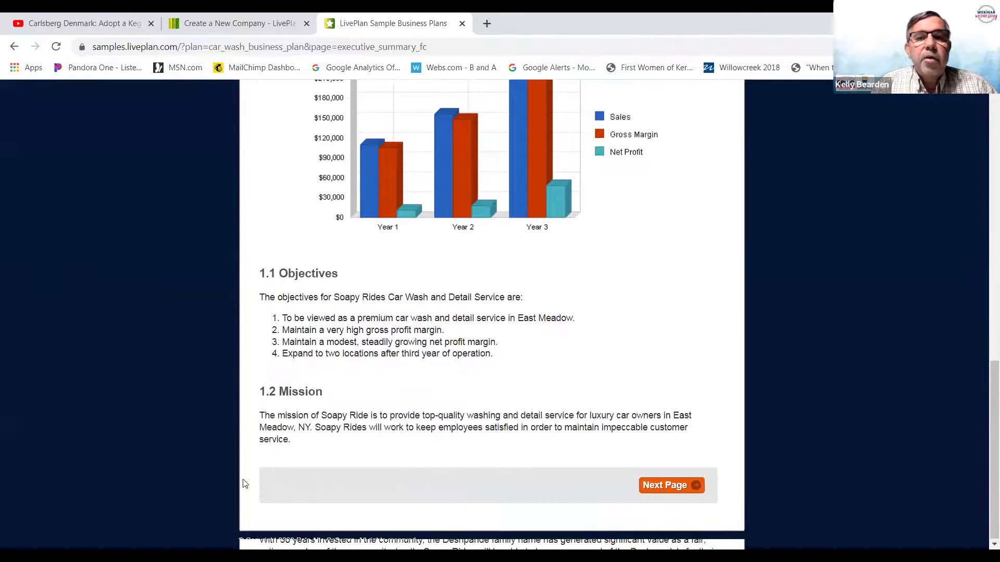
# - Page through the car wash plan's Company Summary and Services to the Market Segmentation section of the Market Analysis Summary
pyautogui.click(683, 487)
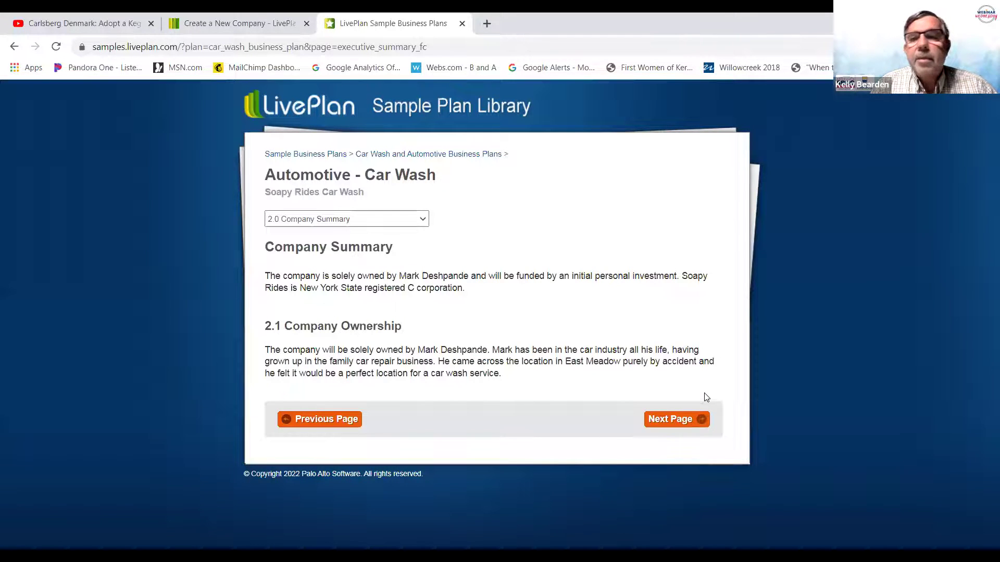
pyautogui.click(684, 419)
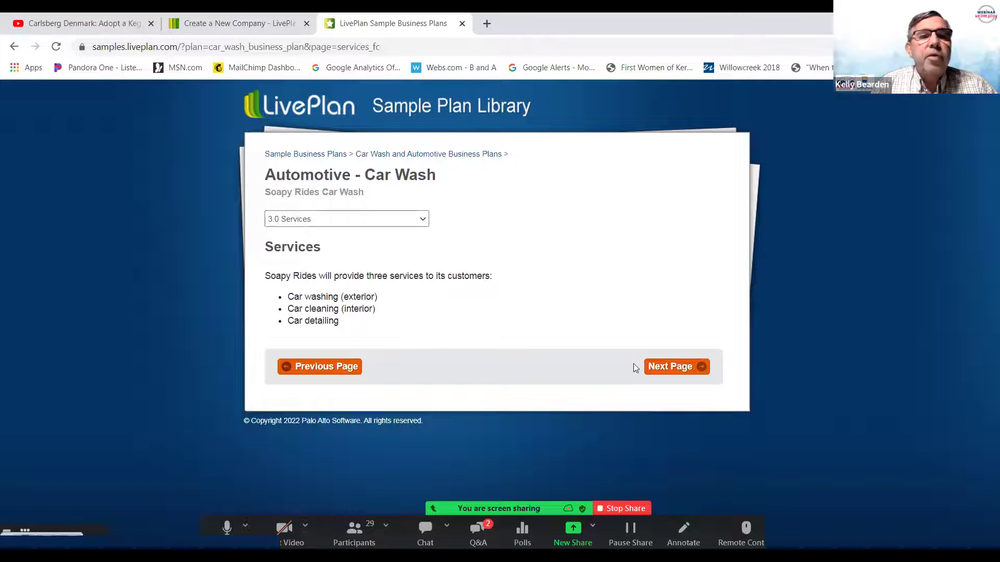
pyautogui.click(660, 372)
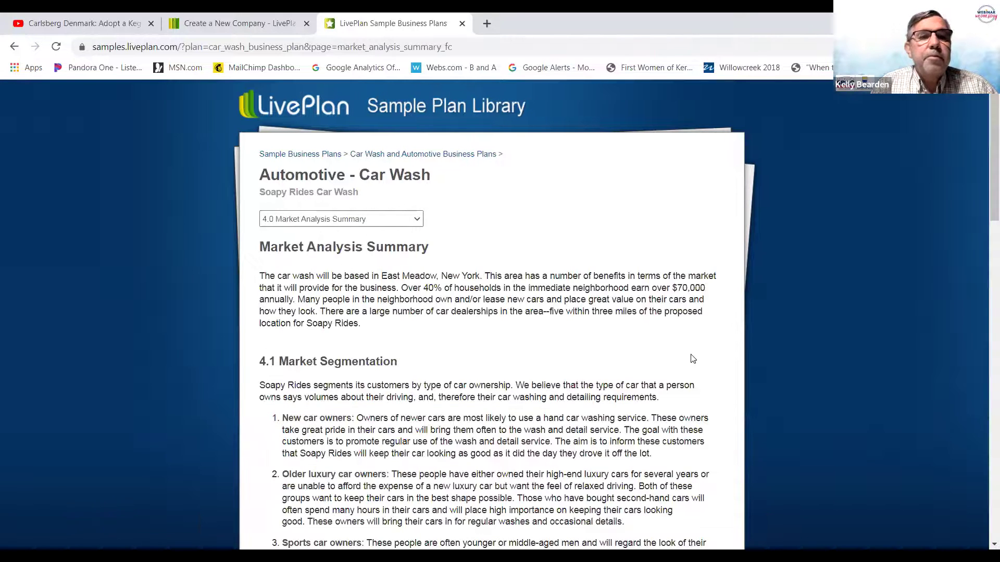
pyautogui.scroll(-1, 693, 357)
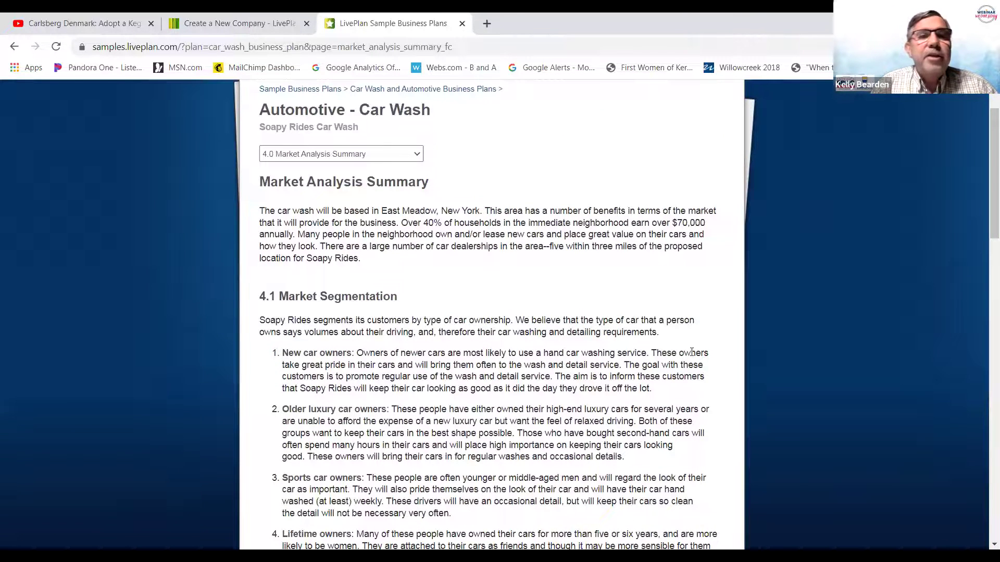